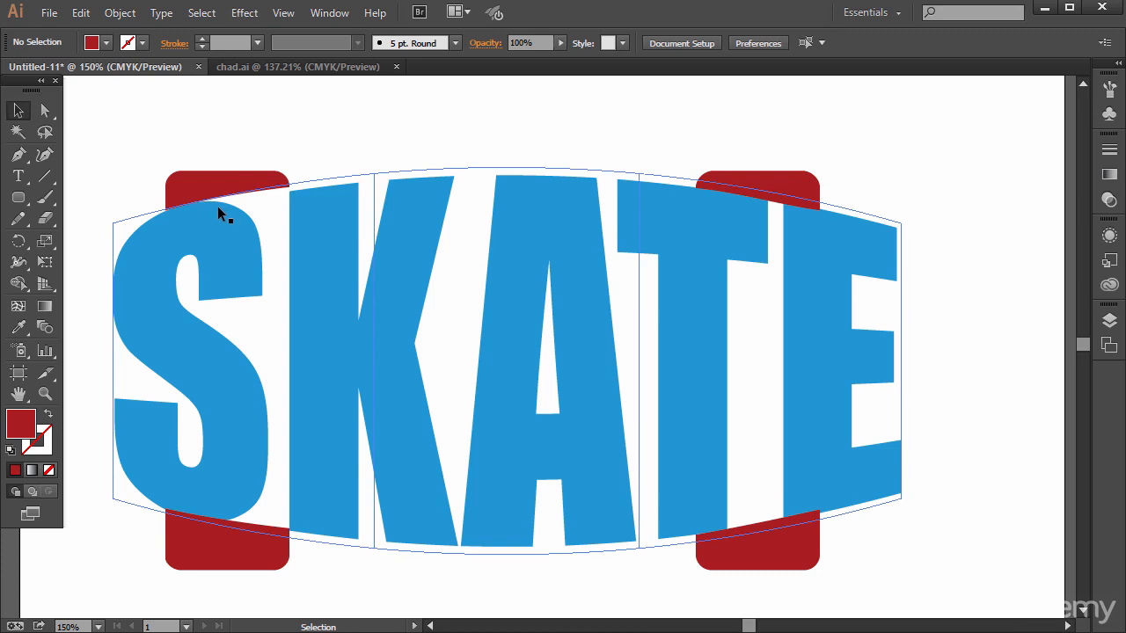
# Move all of the existing skateboard artwork aside to free an empty area of the canvas
pyautogui.press('a')
pyautogui.hotkey('ctrl', 'a')
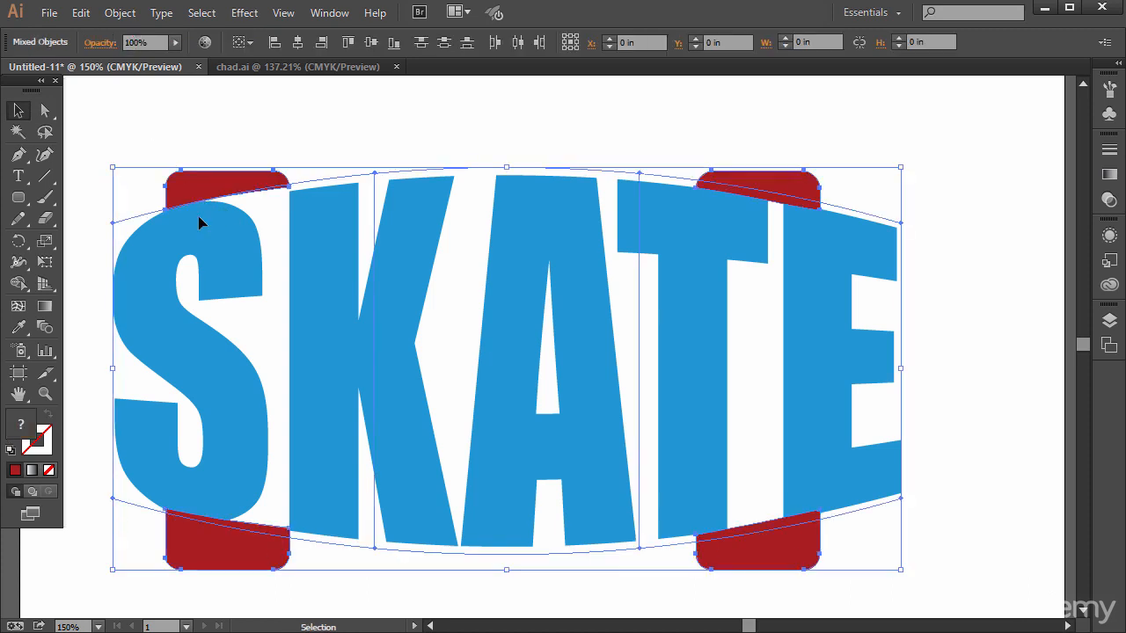
pyautogui.moveTo(186, 194); pyautogui.dragTo(1017, 200)
pyautogui.hotkey('ctrl', '+')
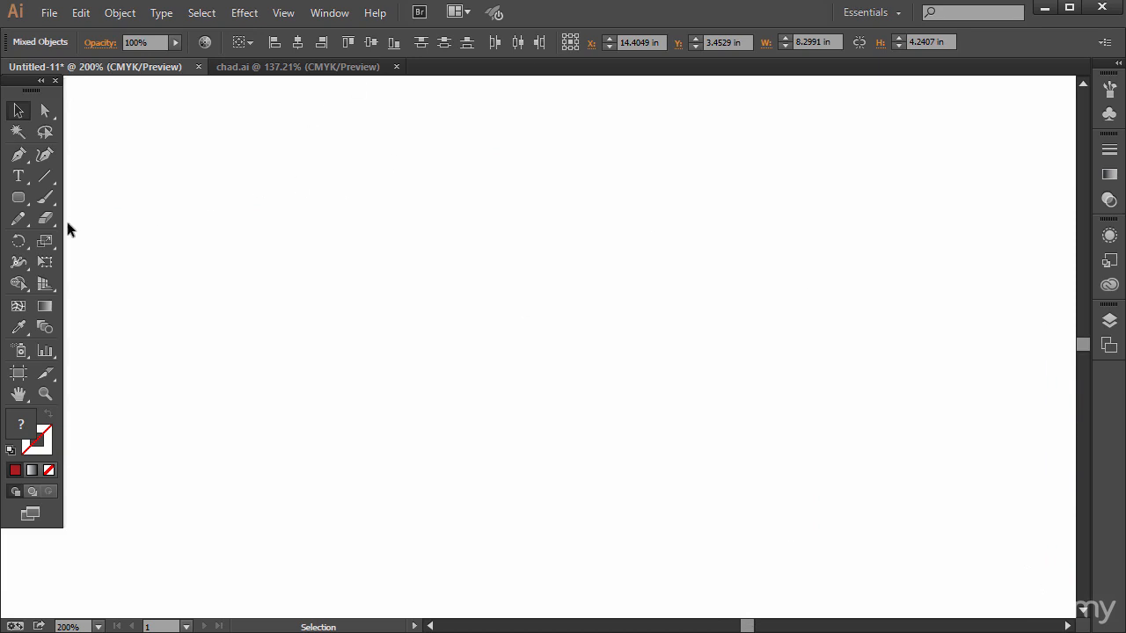
# Add the text SKATE in the Impact font on the empty canvas
pyautogui.moveTo(18, 176); pyautogui.dragTo(87, 182)
pyautogui.click(249, 283)
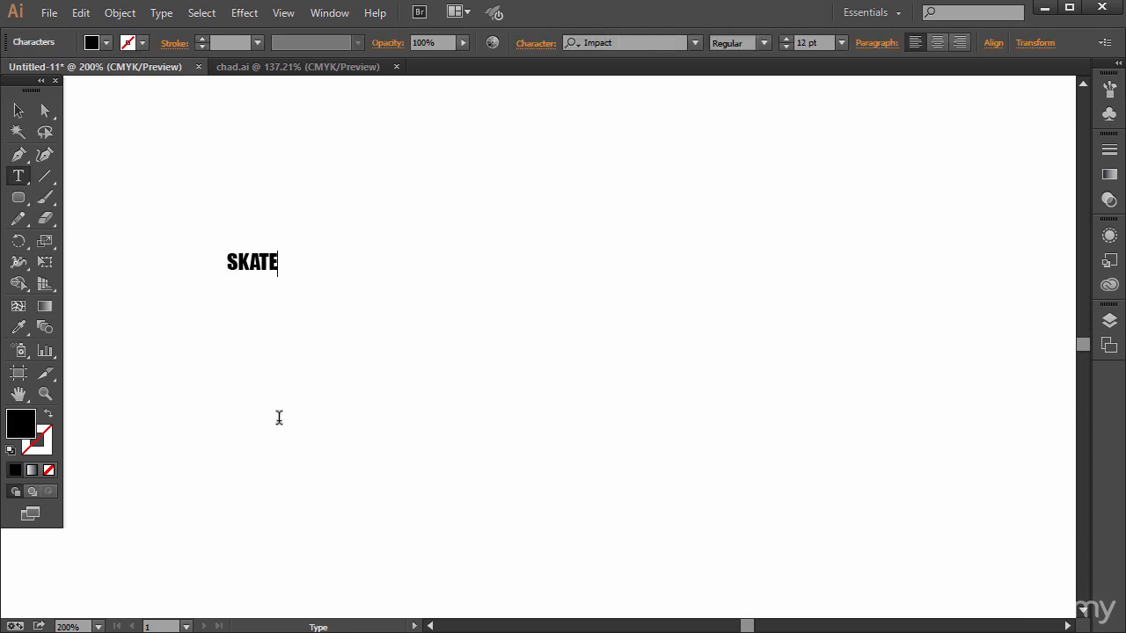
pyautogui.write('SKATE')
pyautogui.click(18, 110)
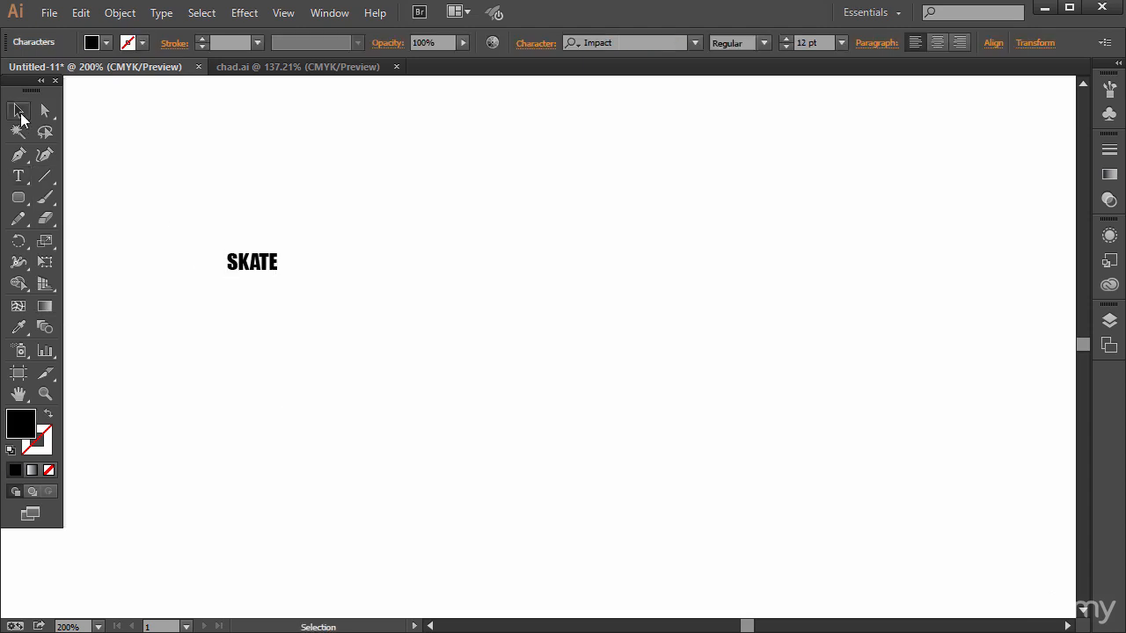
# Enlarge the SKATE text to about 127 pt, centre it roughly in the view and keep it selected
pyautogui.moveTo(280, 277); pyautogui.dragTo(895, 527)
pyautogui.moveTo(537, 376); pyautogui.dragTo(508, 317)
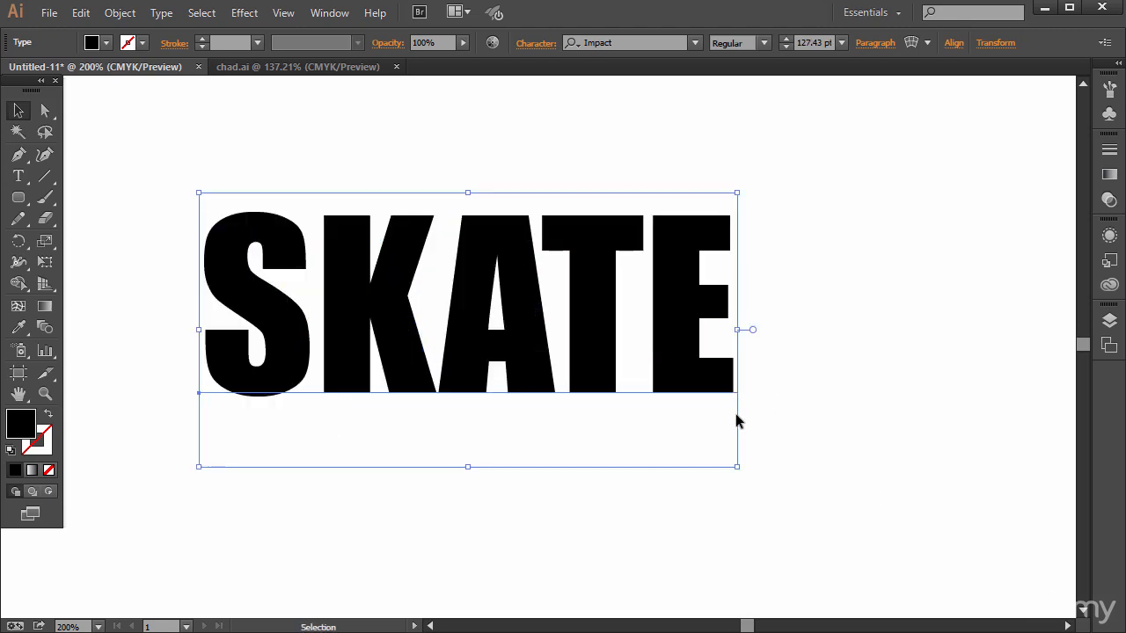
pyautogui.click(733, 463)
pyautogui.click(685, 370)
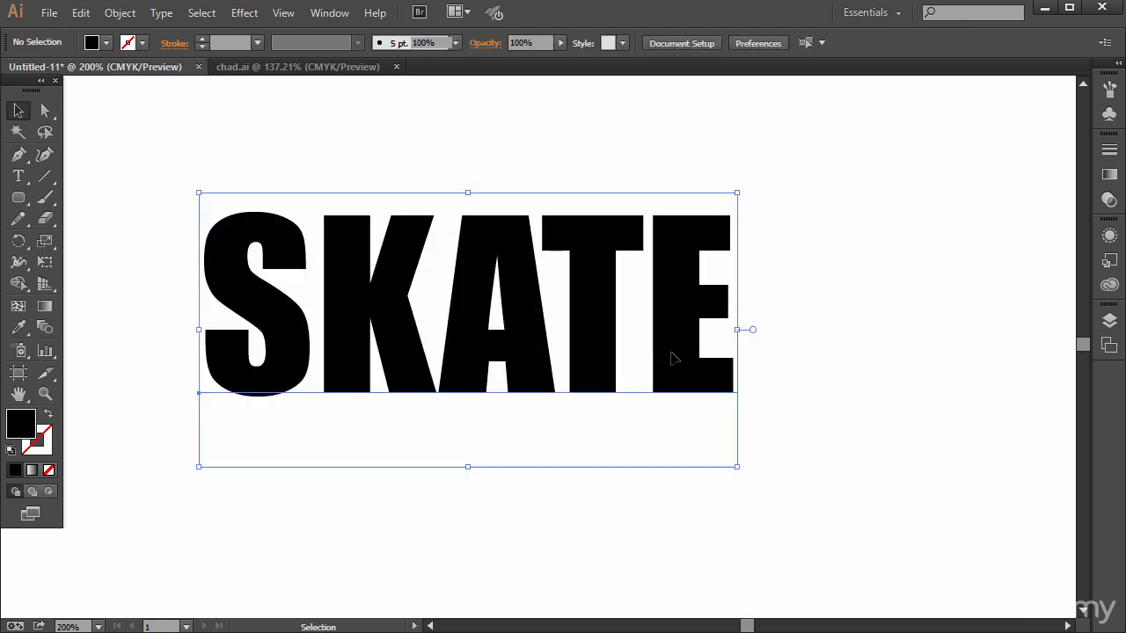
# Fill the SKATE text with the bright blue 21A0ED
pyautogui.doubleClick(22, 424)
pyautogui.moveTo(613, 334); pyautogui.dragTo(613, 354)
pyautogui.click(553, 272)
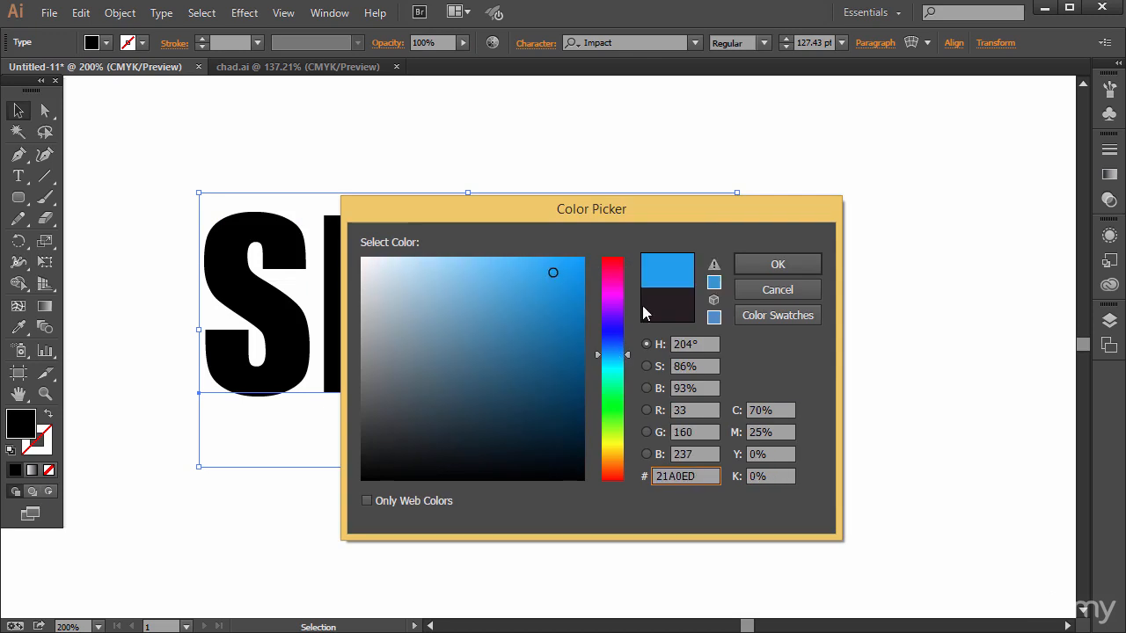
pyautogui.click(749, 262)
# Enlarge the blue SKATE text to about 157 pt and reposition it near the middle of the canvas
pyautogui.moveTo(382, 299); pyautogui.dragTo(400, 313)
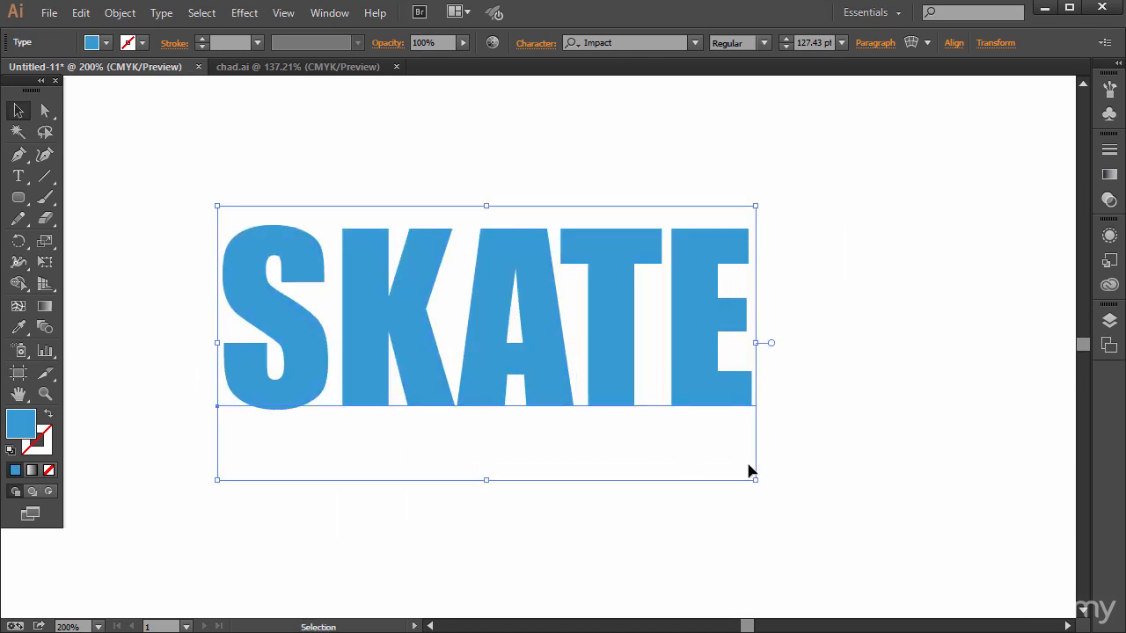
pyautogui.moveTo(756, 481); pyautogui.dragTo(879, 541)
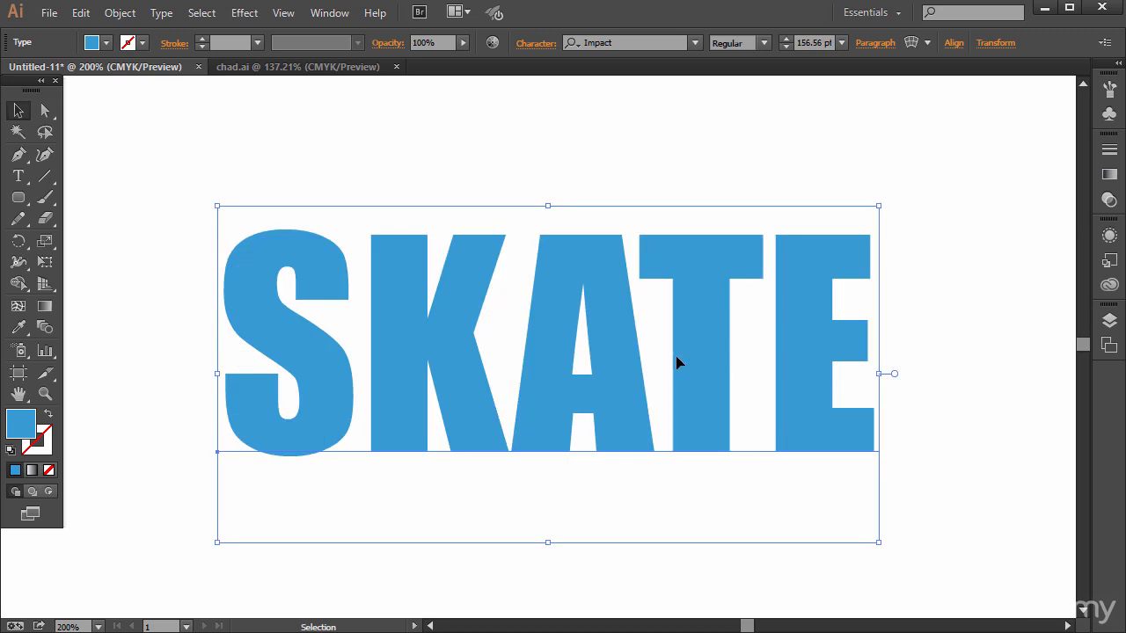
pyautogui.moveTo(667, 363); pyautogui.dragTo(627, 359)
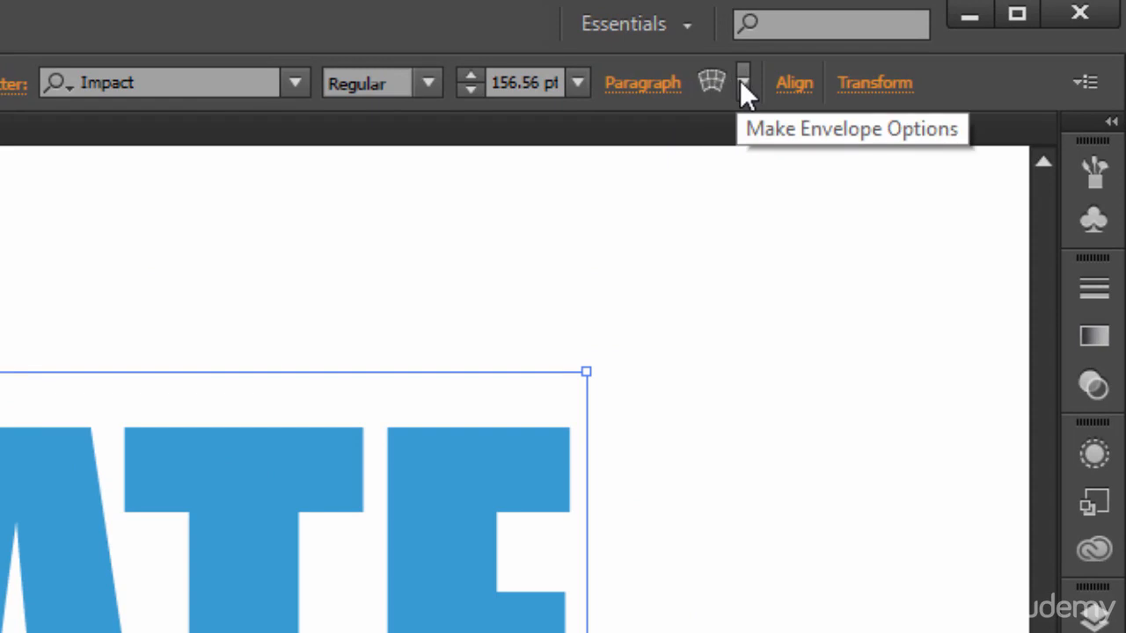
# Open the envelope warp options for the SKATE text and move the dialog off most of the lettering
pyautogui.click(741, 81)
pyautogui.click(741, 80)
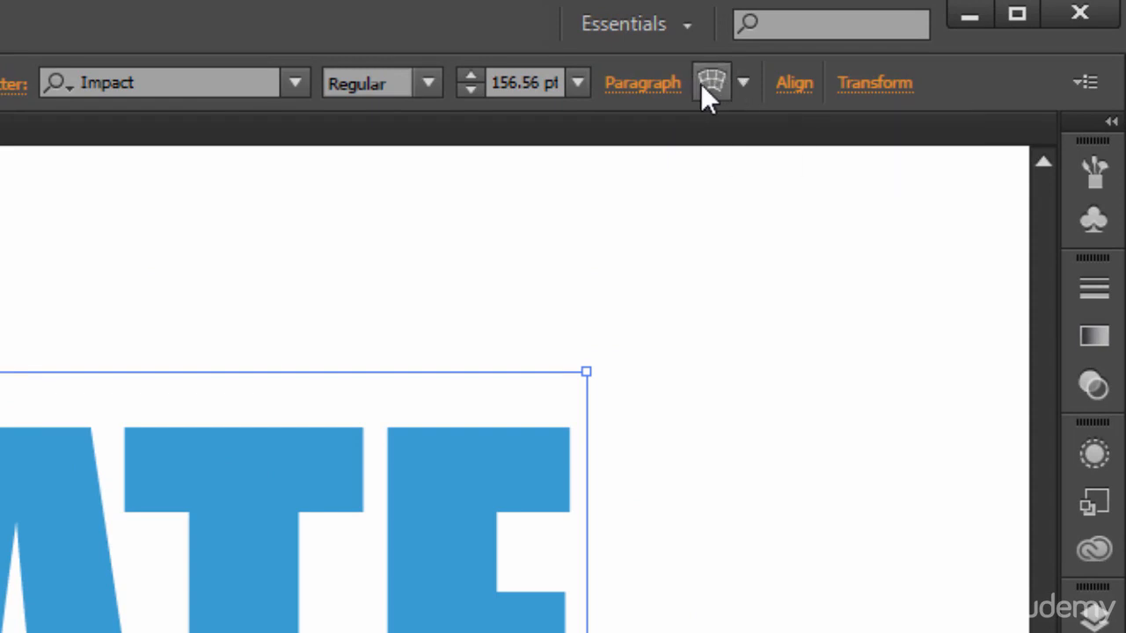
pyautogui.click(705, 83)
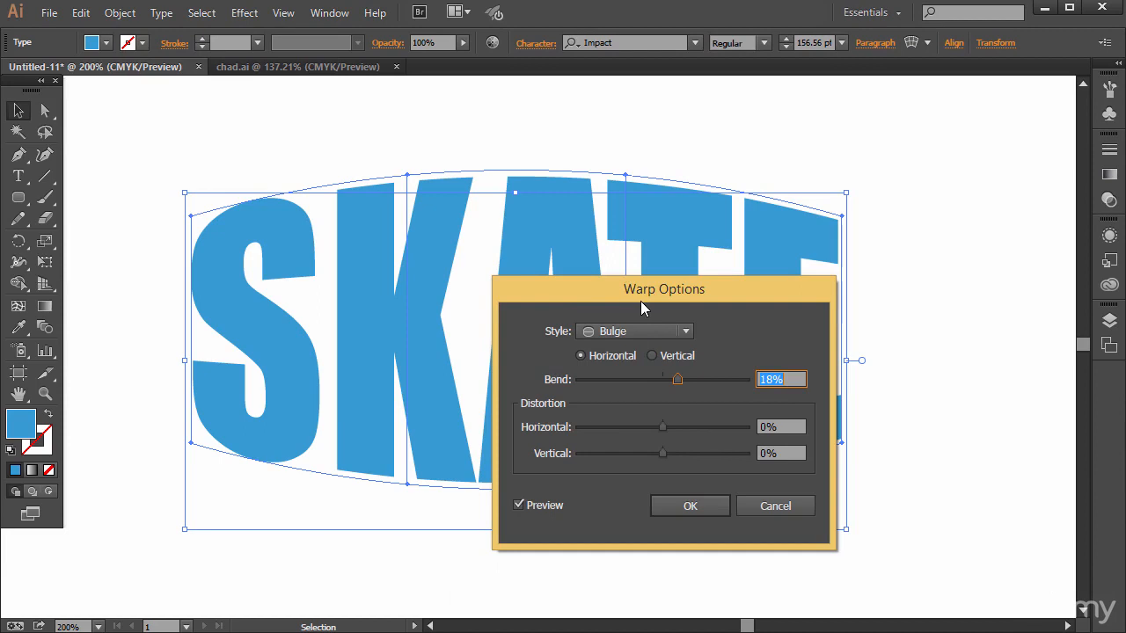
pyautogui.moveTo(609, 317); pyautogui.dragTo(884, 186)
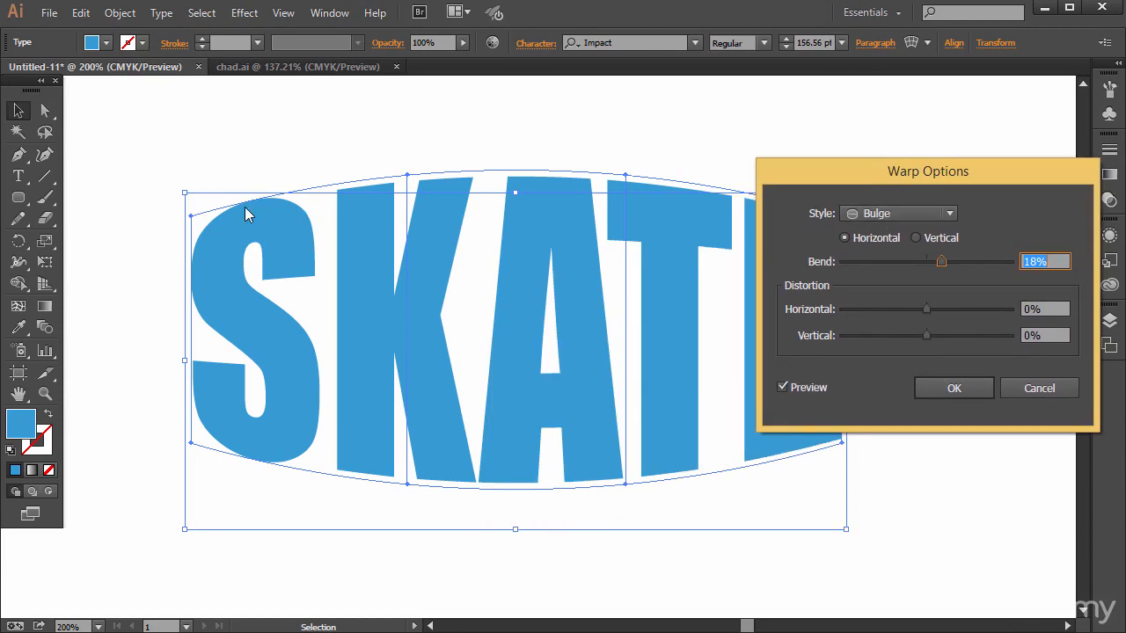
# Try the Arc, Arc Lower and Arc Upper warp styles on the SKATE text
pyautogui.click(922, 214)
pyautogui.click(892, 232)
pyautogui.click(901, 214)
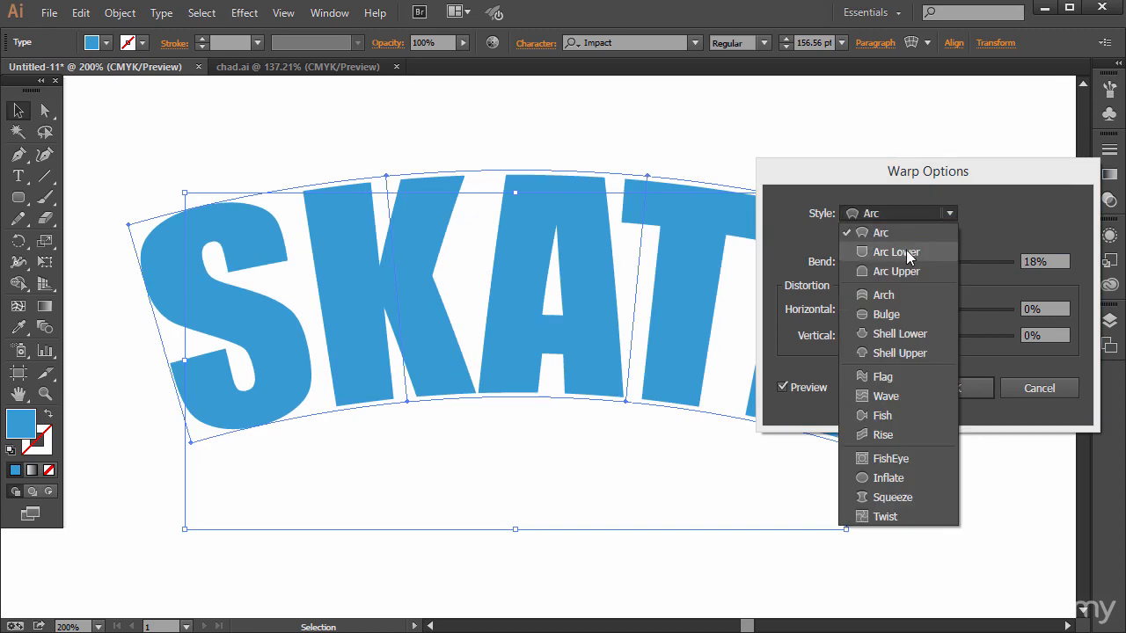
pyautogui.click(906, 253)
pyautogui.click(902, 214)
pyautogui.click(897, 271)
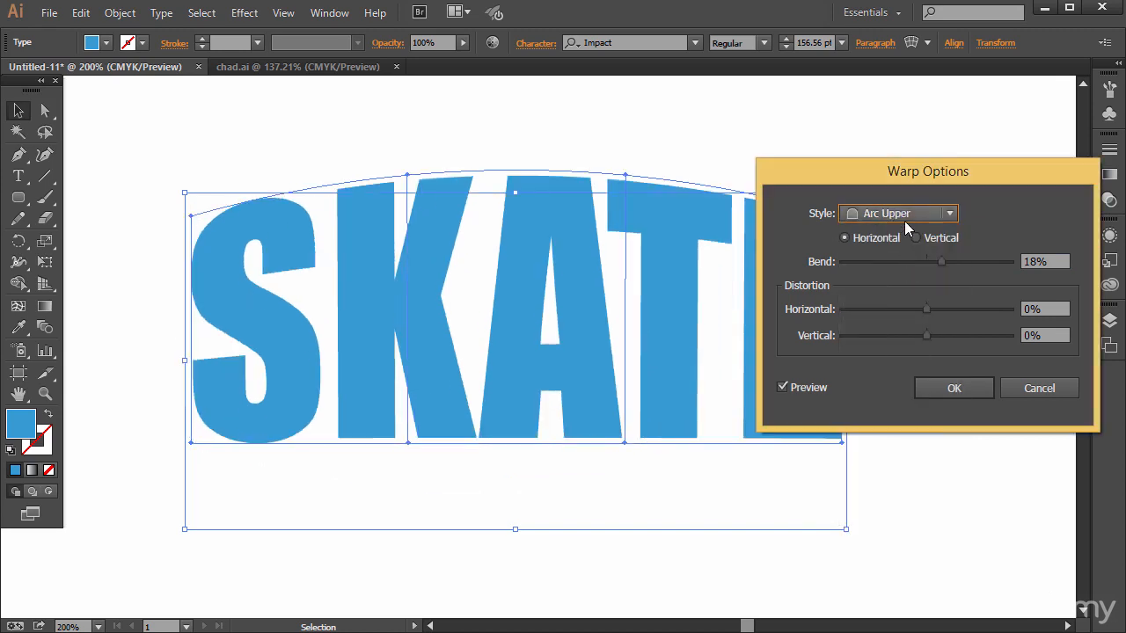
# Try the Shell Lower, Flag and Wave warp styles on the SKATE text
pyautogui.click(904, 218)
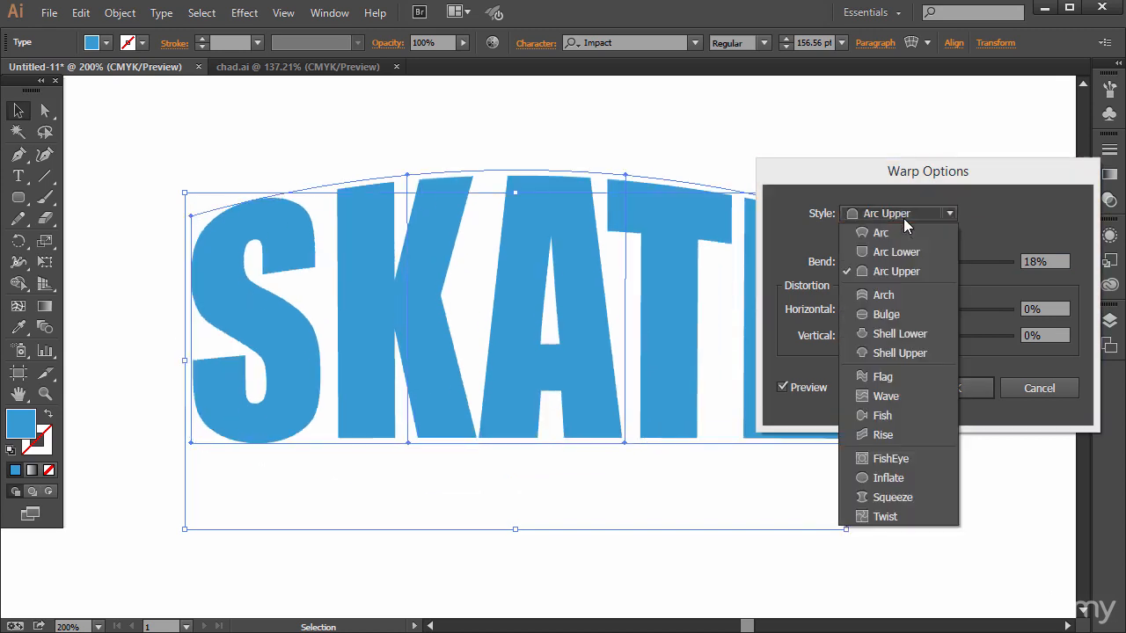
pyautogui.click(898, 338)
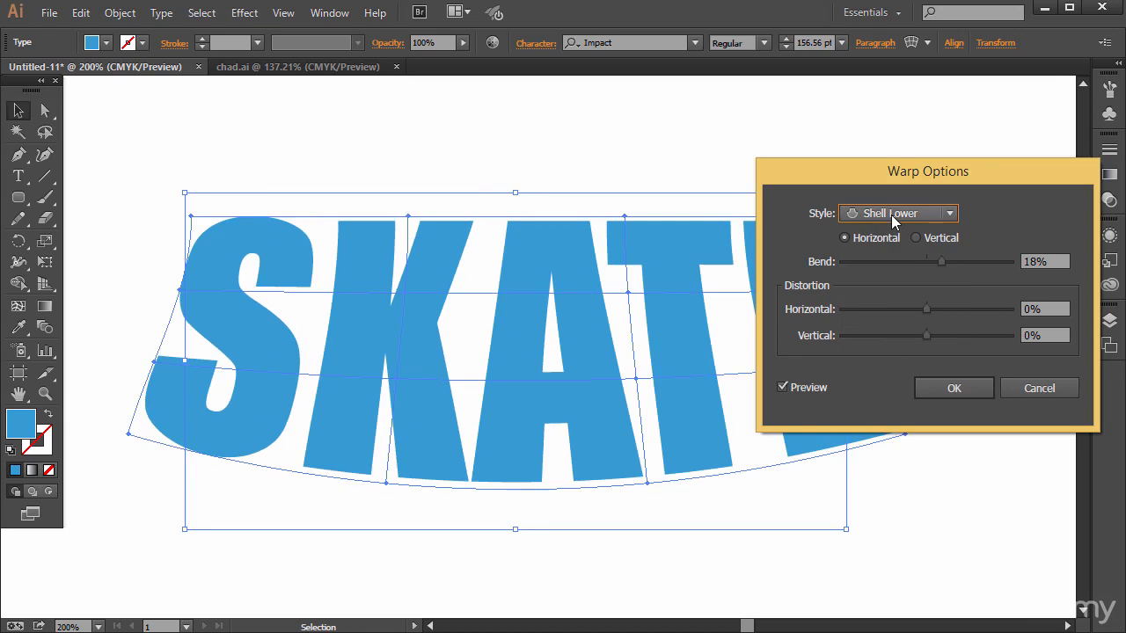
pyautogui.click(891, 215)
pyautogui.click(900, 370)
pyautogui.click(869, 212)
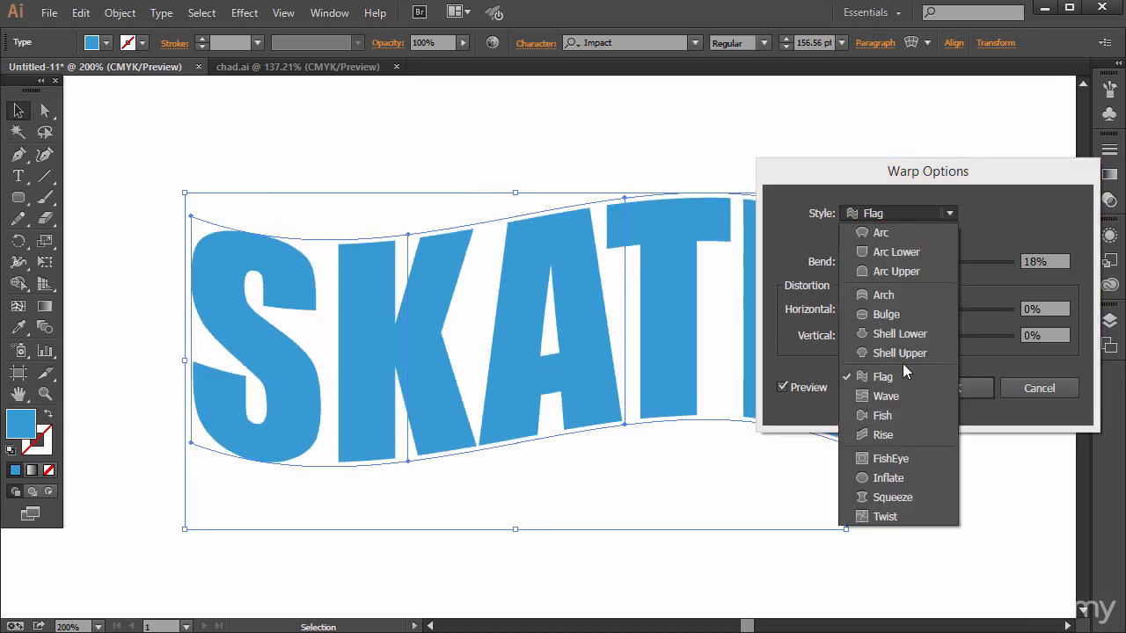
pyautogui.click(891, 401)
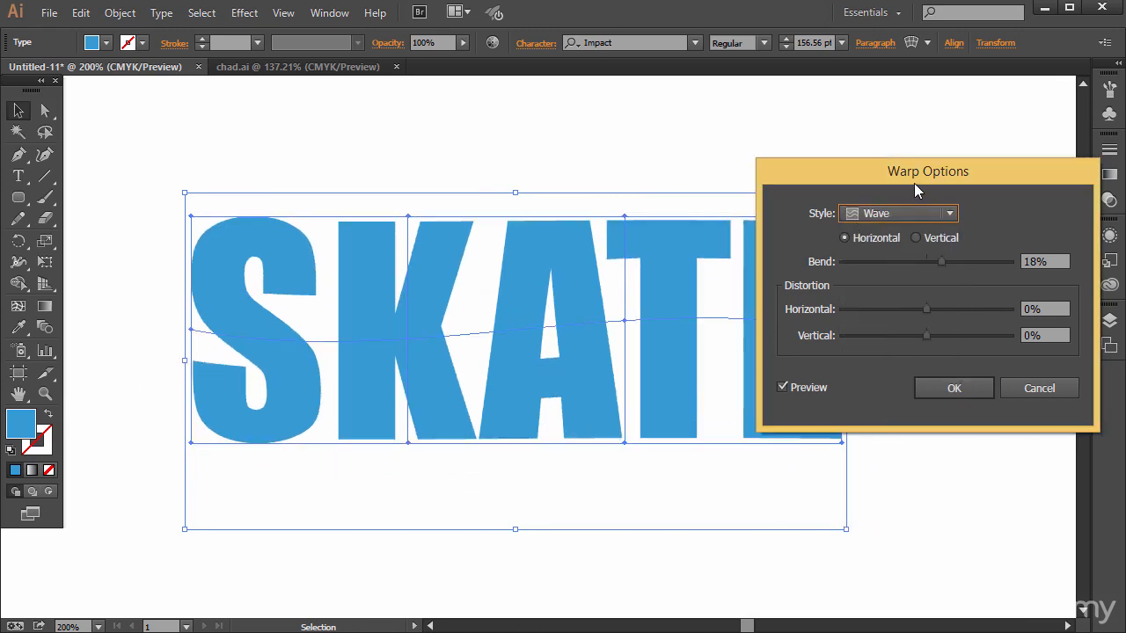
# Try the Wave warp with 86% bend, 21% horizontal distortion and 2% vertical distortion
pyautogui.moveTo(914, 183); pyautogui.dragTo(918, 76)
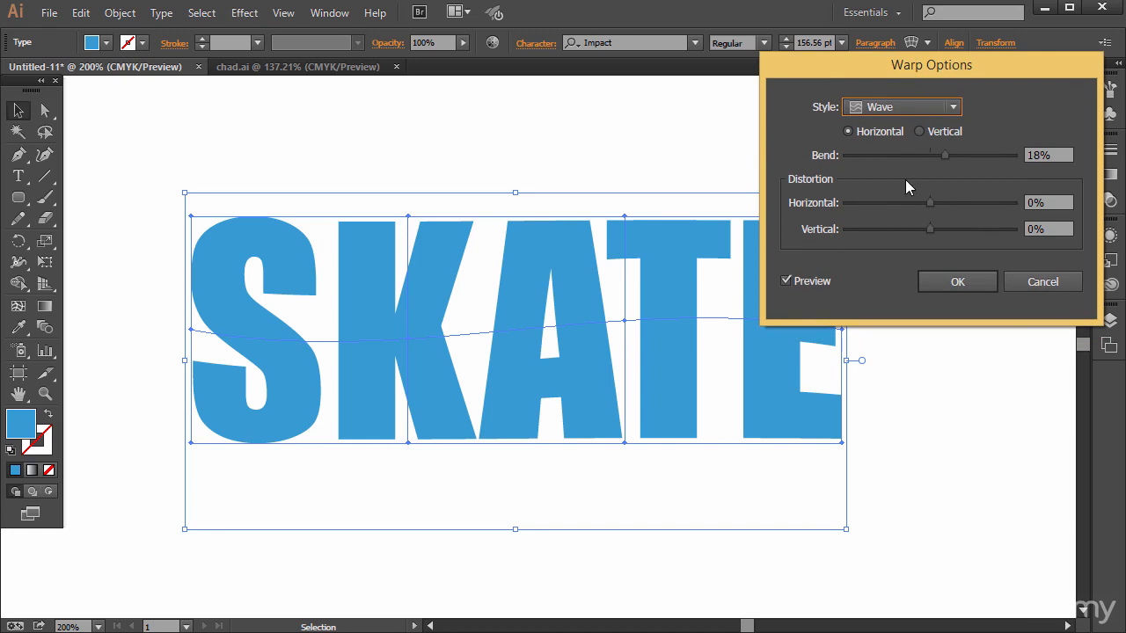
pyautogui.moveTo(942, 159); pyautogui.dragTo(1001, 164)
pyautogui.moveTo(931, 204); pyautogui.dragTo(933, 236)
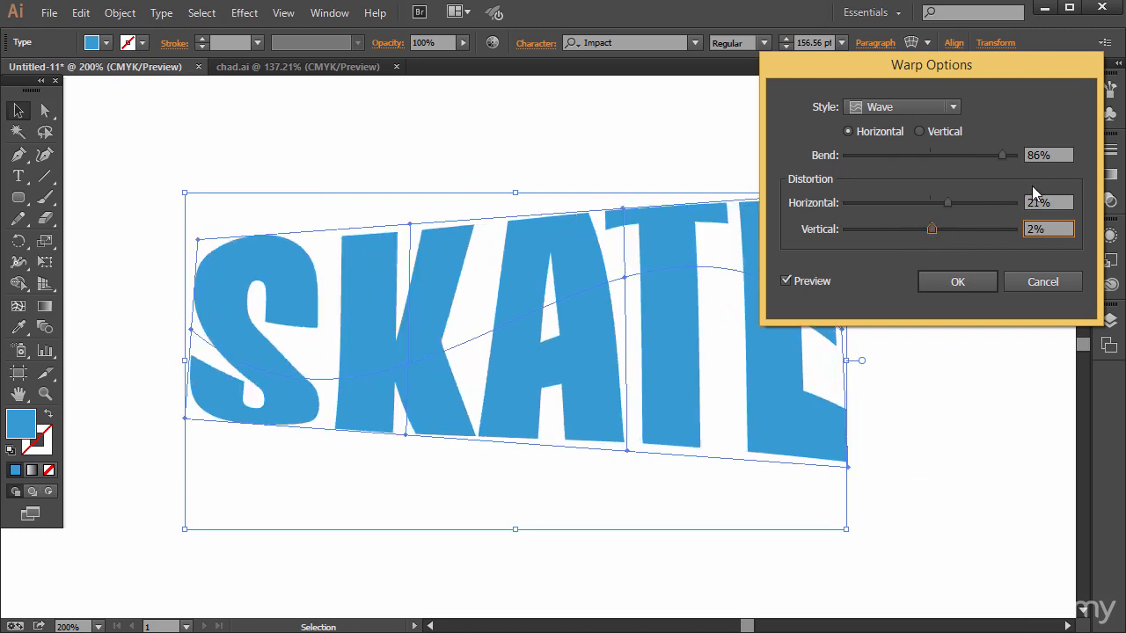
# Reset the horizontal and vertical distortion to 0% and set the Wave bend to 69%
pyautogui.hotkey('shift', 'Tab')
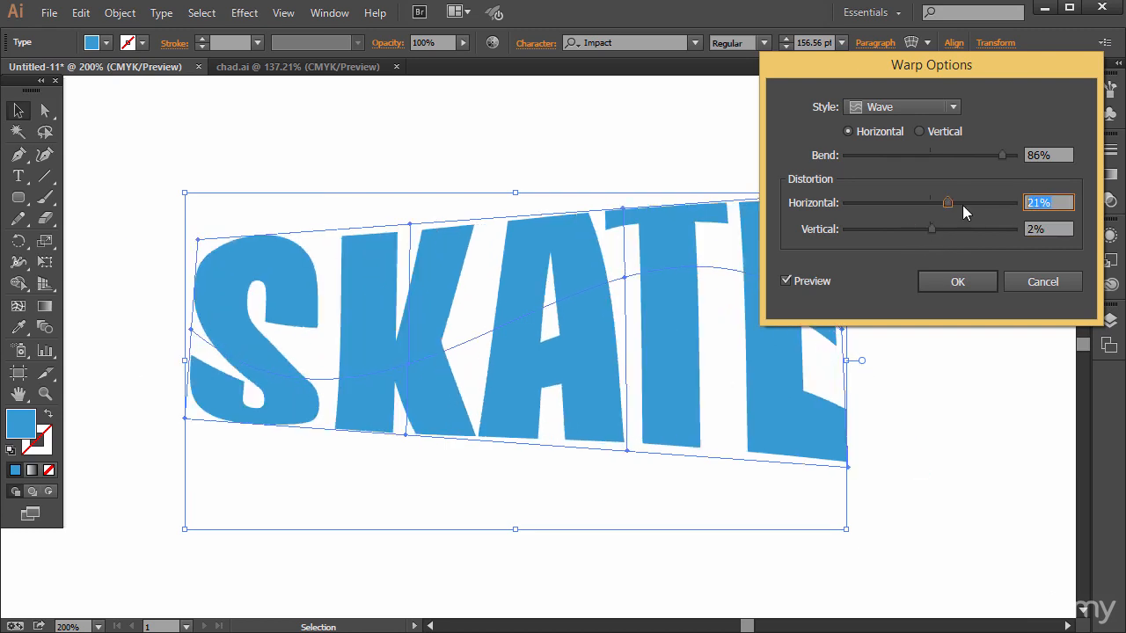
pyautogui.write('0')
pyautogui.click(1025, 226)
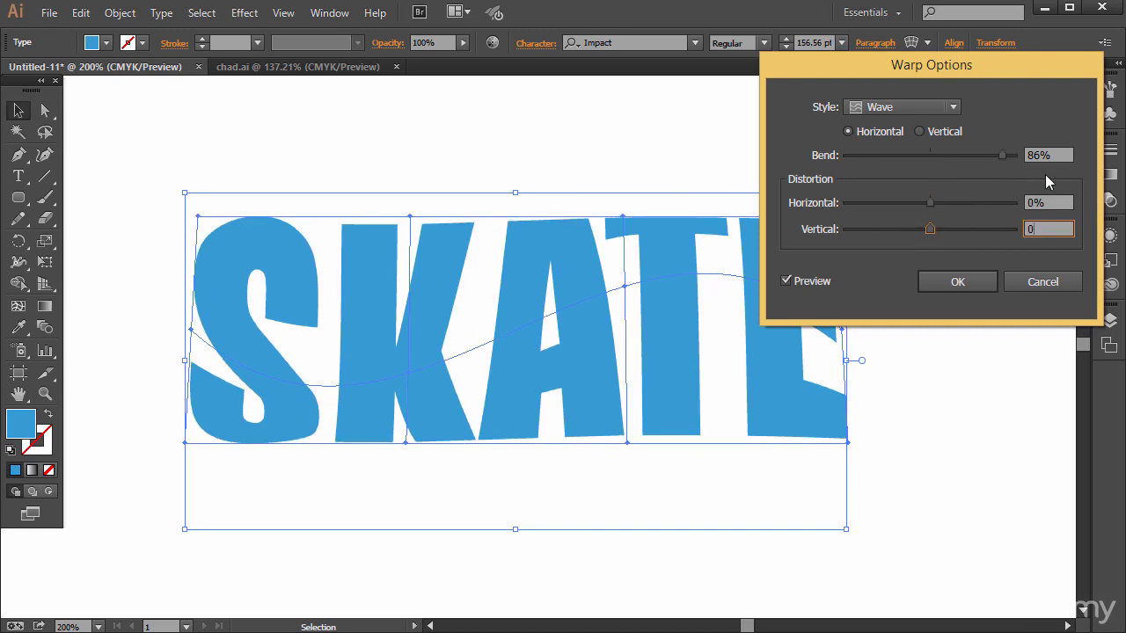
pyautogui.click(1023, 157)
pyautogui.moveTo(1002, 157); pyautogui.dragTo(986, 160)
# Warp the SKATE text with the Bulge style, horizontal orientation and a 20% bend
pyautogui.click(951, 109)
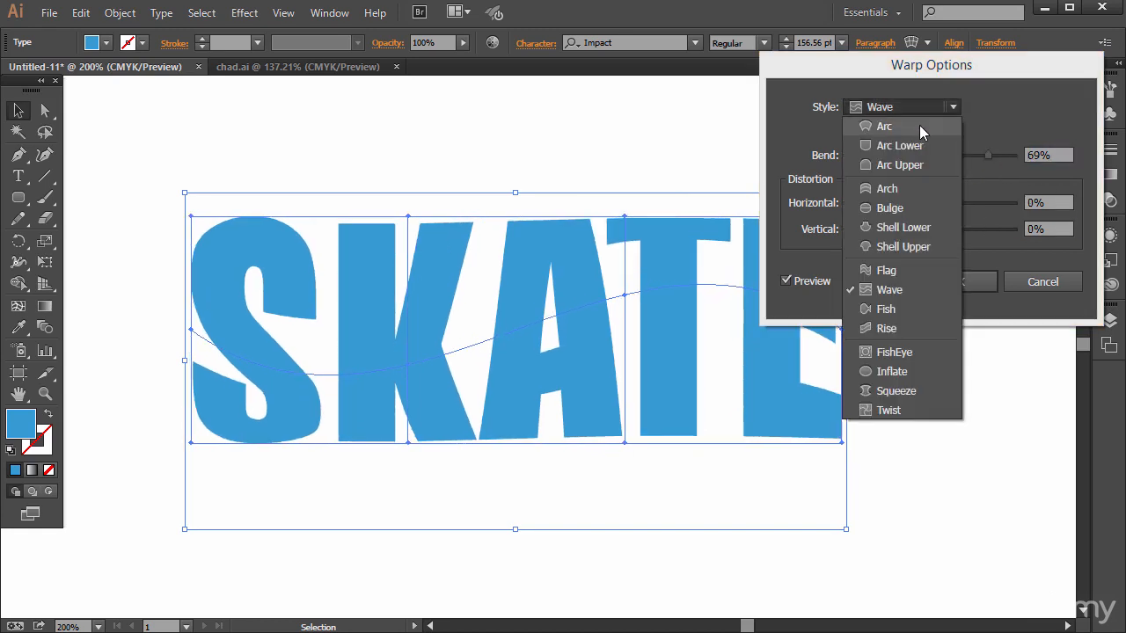
pyautogui.click(909, 212)
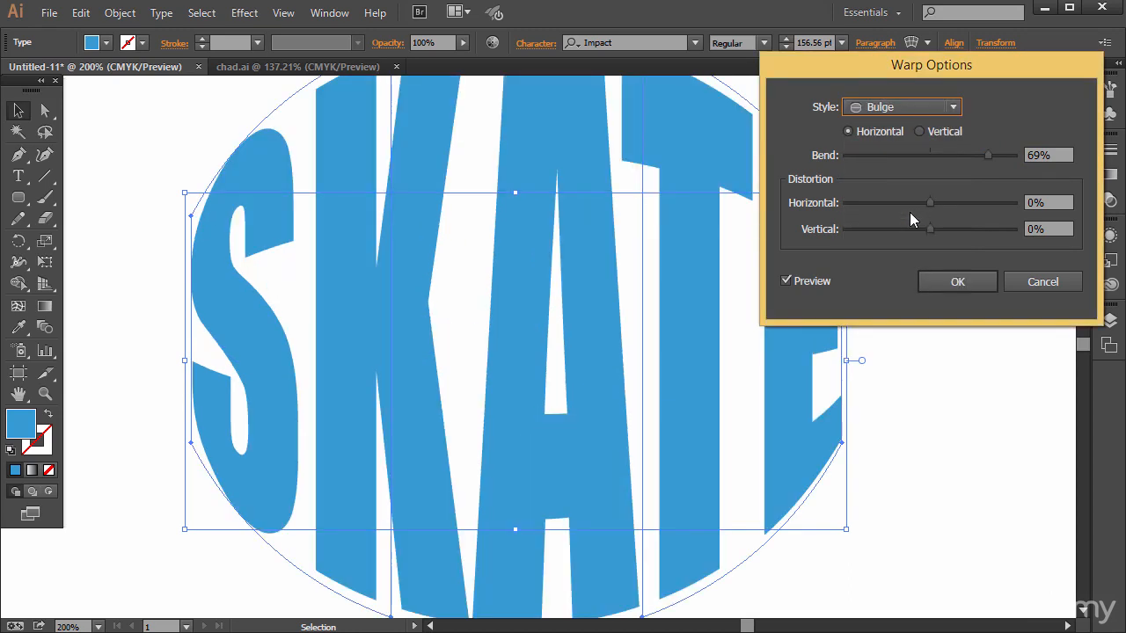
pyautogui.moveTo(988, 158); pyautogui.dragTo(943, 153)
pyautogui.click(919, 131)
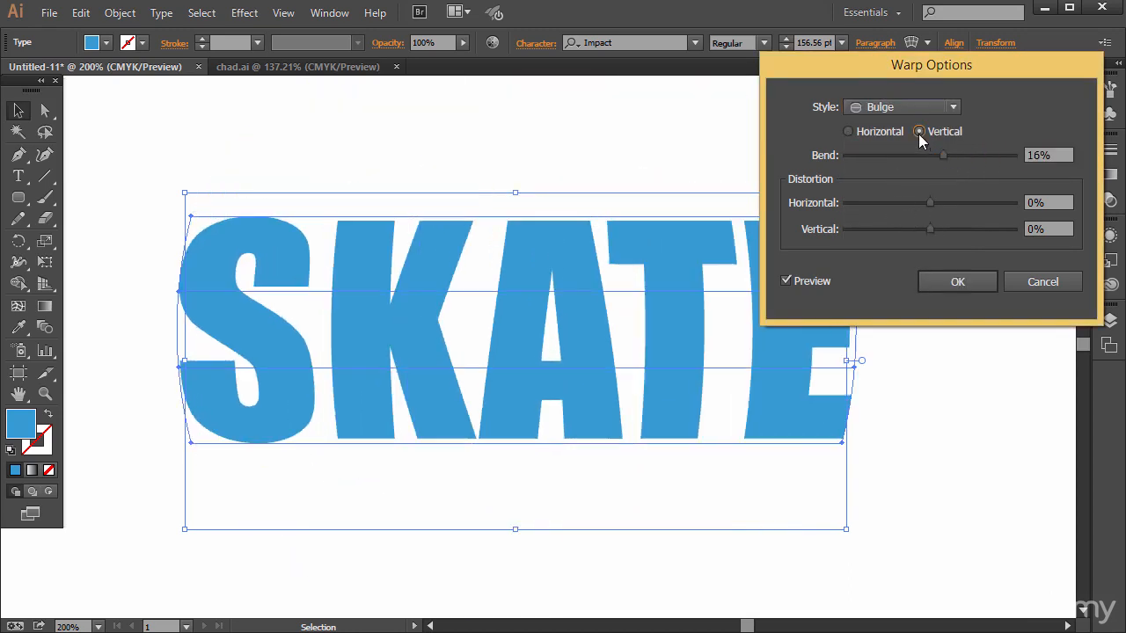
pyautogui.moveTo(945, 161)
pyautogui.mouseDown()
pyautogui.moveTo(898, 155)
pyautogui.moveTo(971, 160)
pyautogui.moveTo(926, 163)
pyautogui.moveTo(956, 157)
pyautogui.moveTo(947, 163)
pyautogui.mouseUp()
pyautogui.click(877, 130)
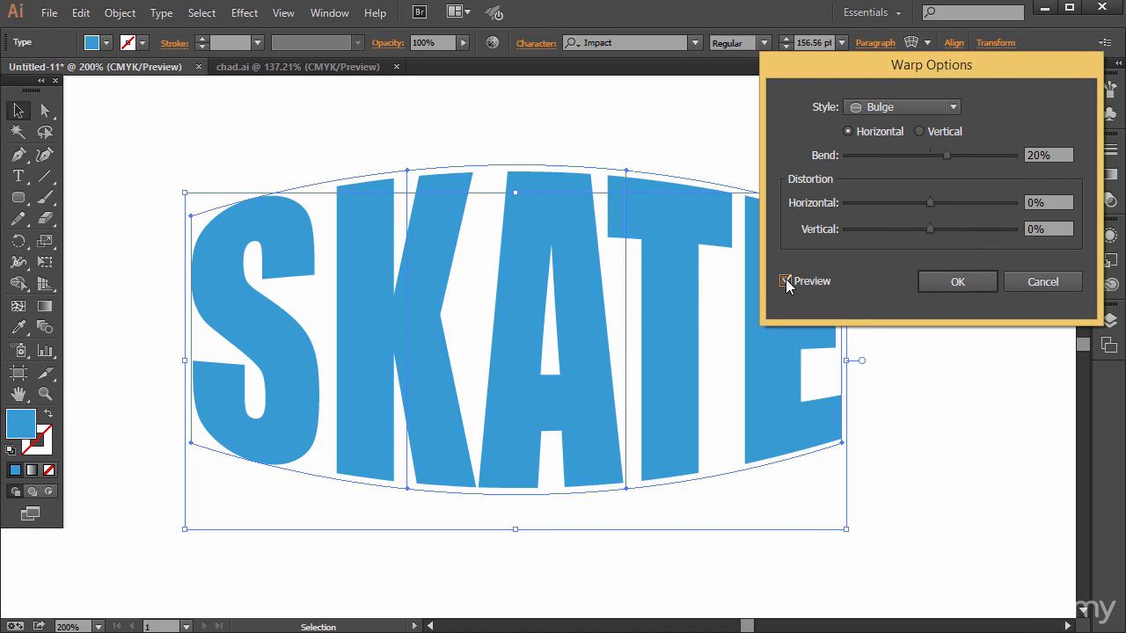
pyautogui.click(959, 282)
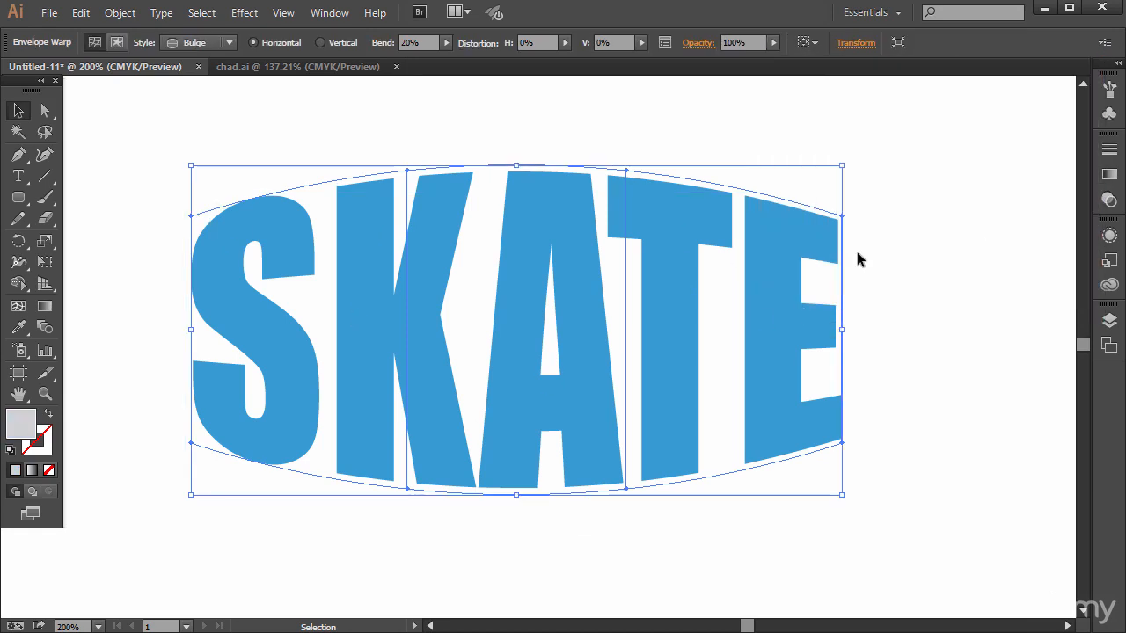
# Choose the Rounded Rectangle tool and try to set the fill colour to the red DD0534
pyautogui.click(17, 200)
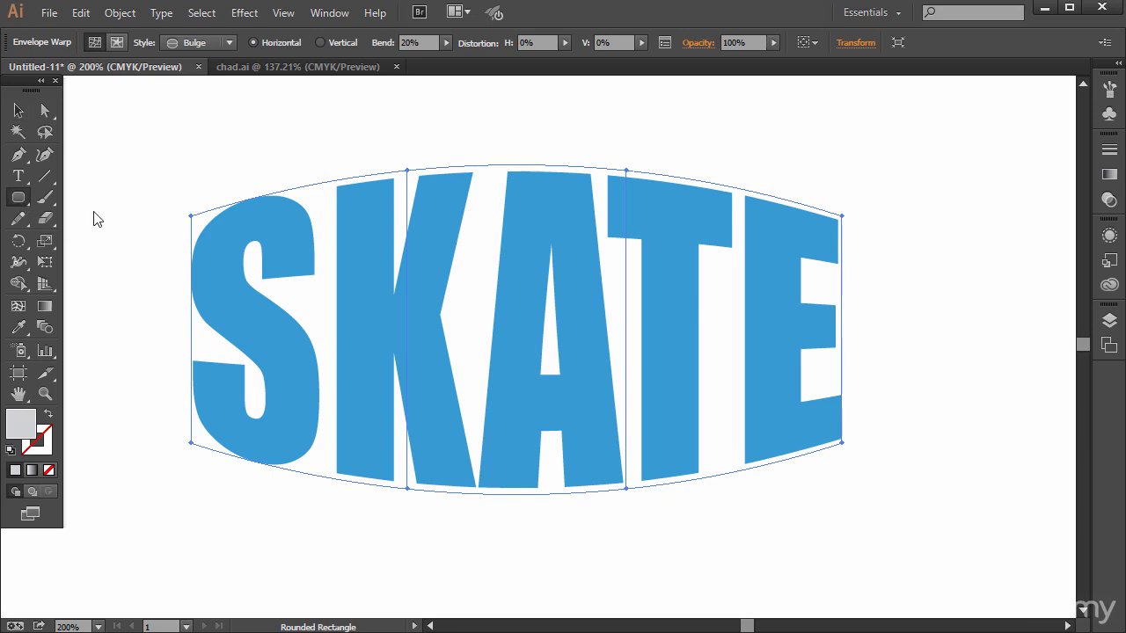
pyautogui.moveTo(20, 199); pyautogui.dragTo(81, 218)
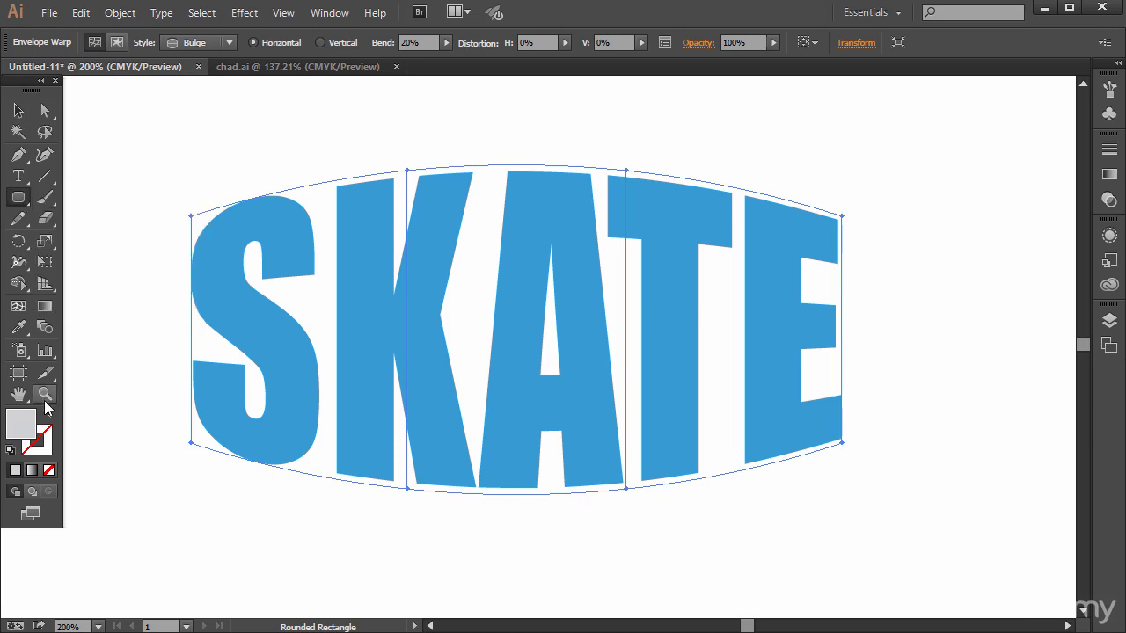
pyautogui.doubleClick(29, 439)
pyautogui.click(612, 278)
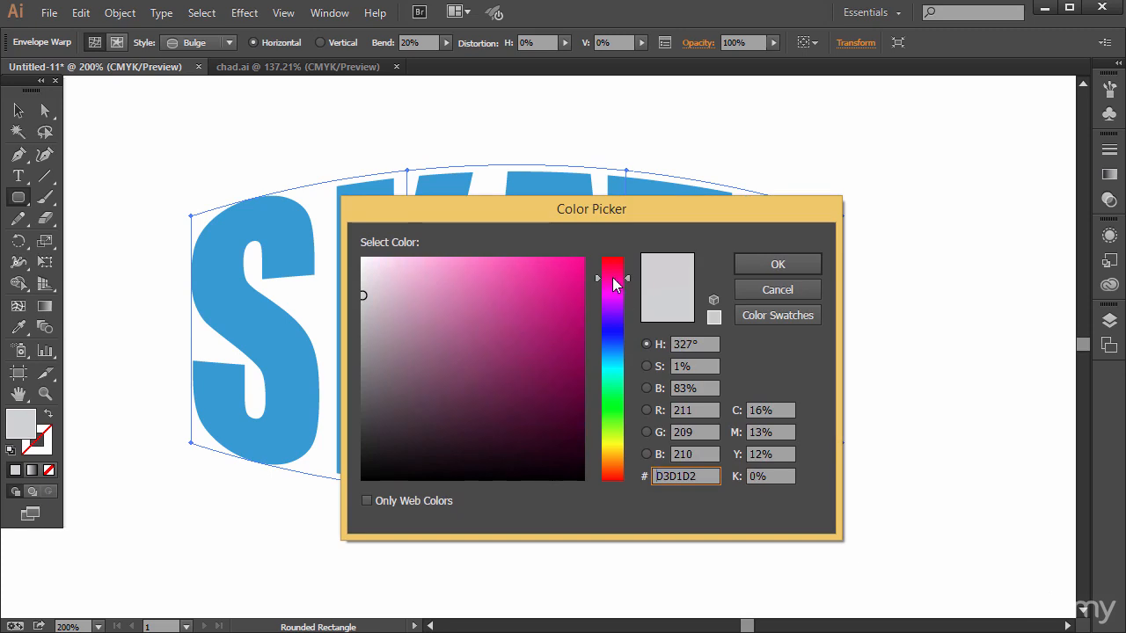
pyautogui.click(552, 289)
pyautogui.moveTo(553, 288); pyautogui.dragTo(579, 287)
pyautogui.click(614, 266)
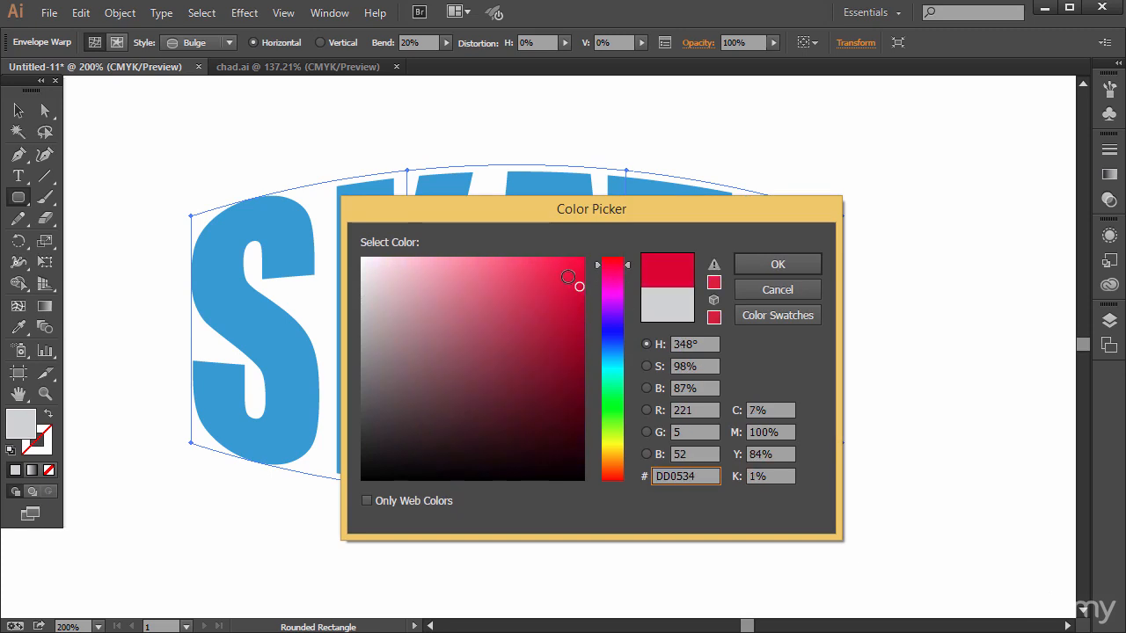
pyautogui.click(776, 264)
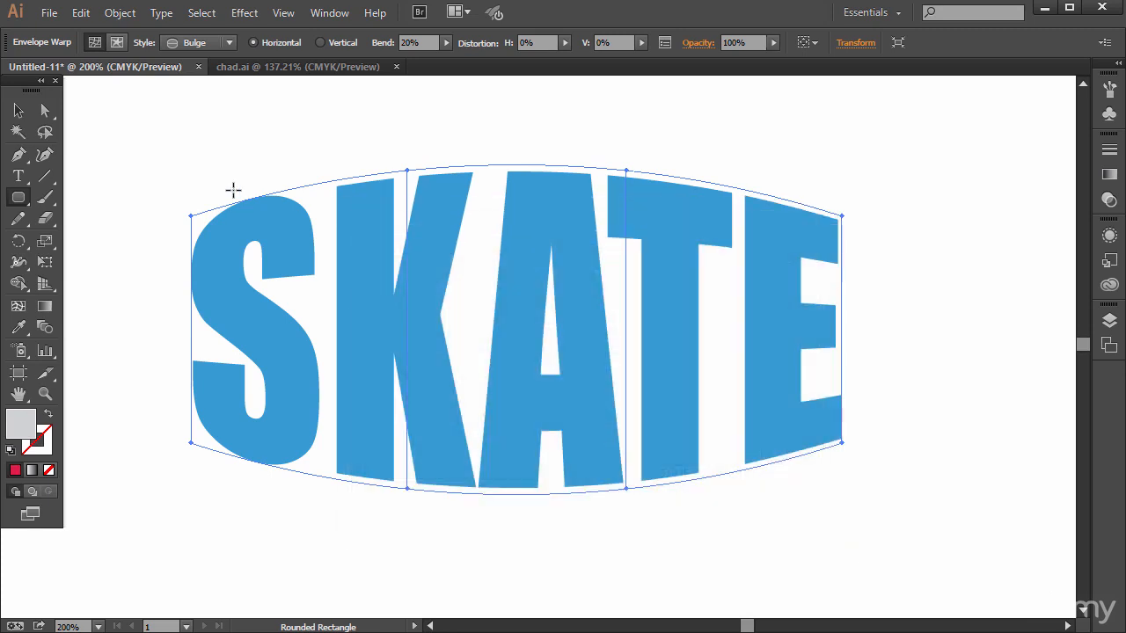
# Draw a tall, narrow rounded rectangle over the S, extending above and below the letter, and fill it bright red
pyautogui.moveTo(234, 169); pyautogui.dragTo(314, 502)
pyautogui.doubleClick(29, 425)
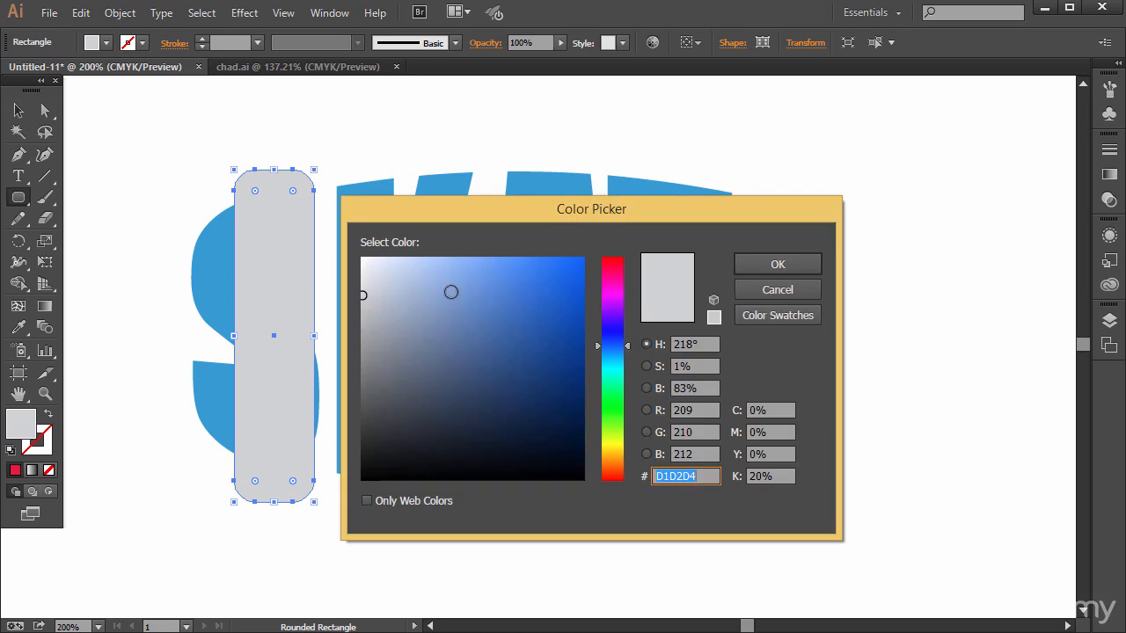
pyautogui.click(616, 268)
pyautogui.moveTo(546, 268)
pyautogui.mouseDown()
pyautogui.moveTo(572, 274)
pyautogui.moveTo(612, 262)
pyautogui.mouseUp()
pyautogui.click(777, 263)
pyautogui.press('v')
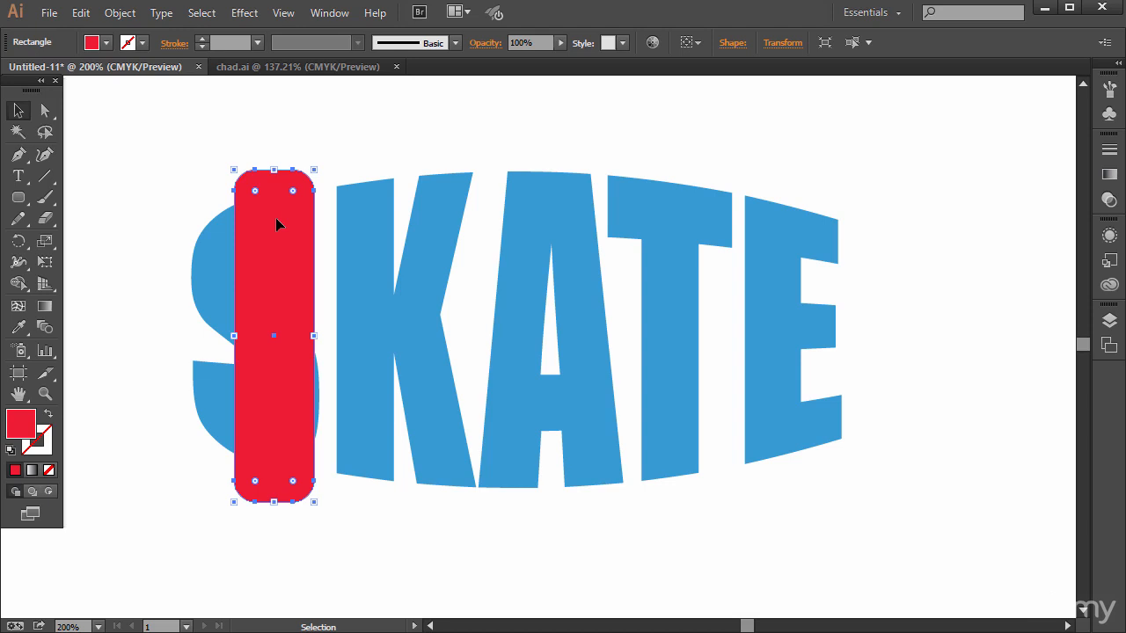
# Duplicate the red rounded bar and place the copy over the gap between the T and E
pyautogui.moveTo(268, 225); pyautogui.dragTo(700, 210)
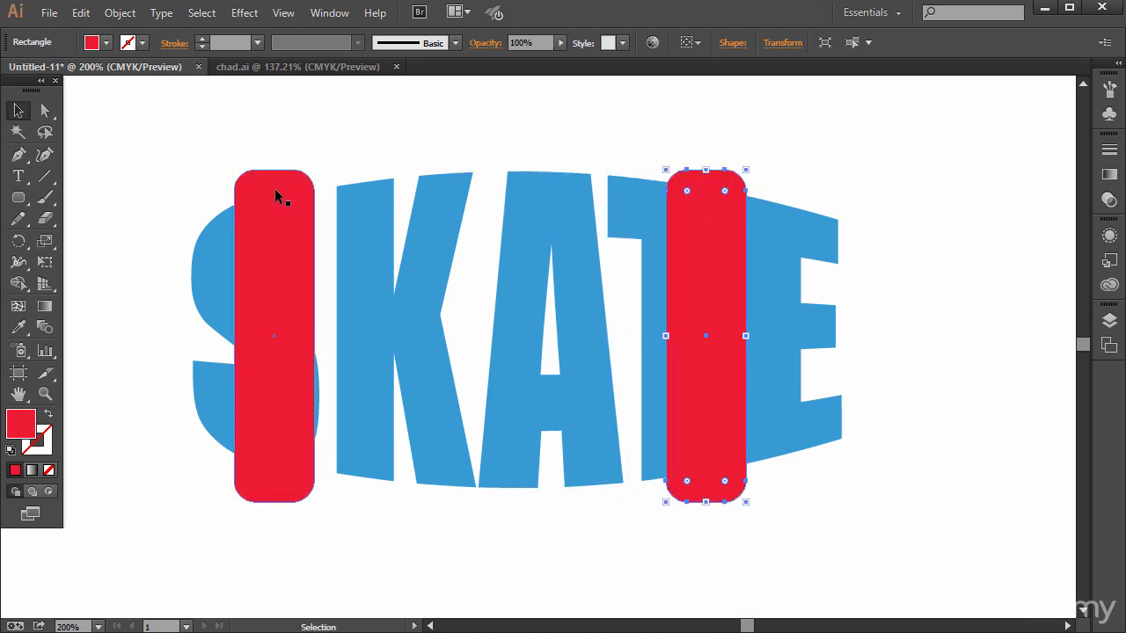
# Draw a closed red shape with the Pen tool that covers the SKATE letters and follows their bulged upper and lower edges
pyautogui.click(18, 154)
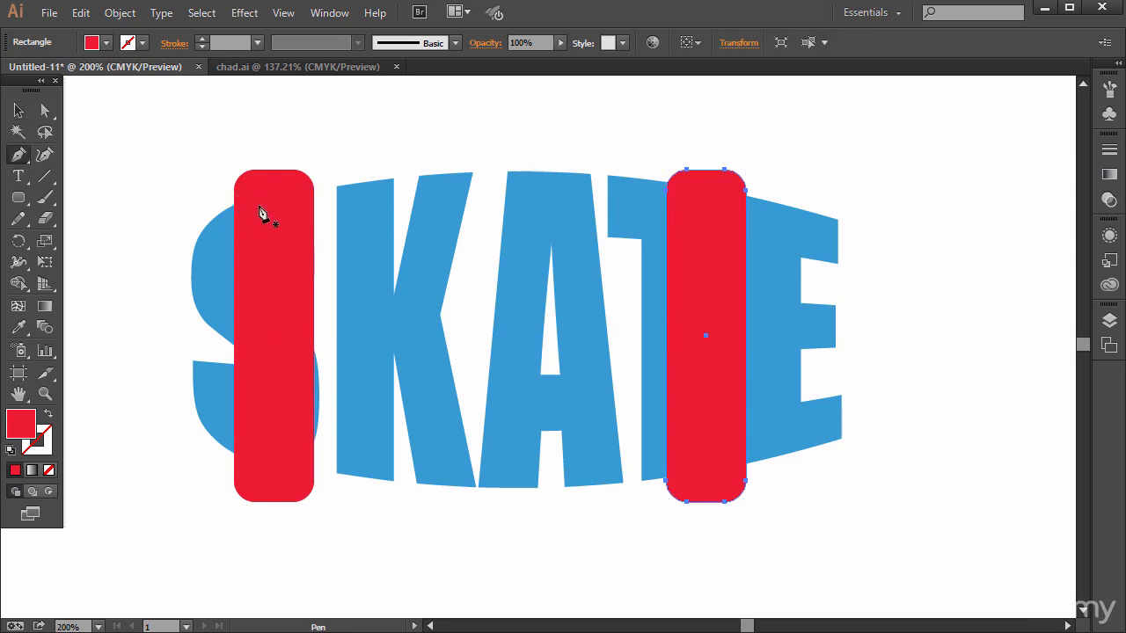
pyautogui.click(170, 229)
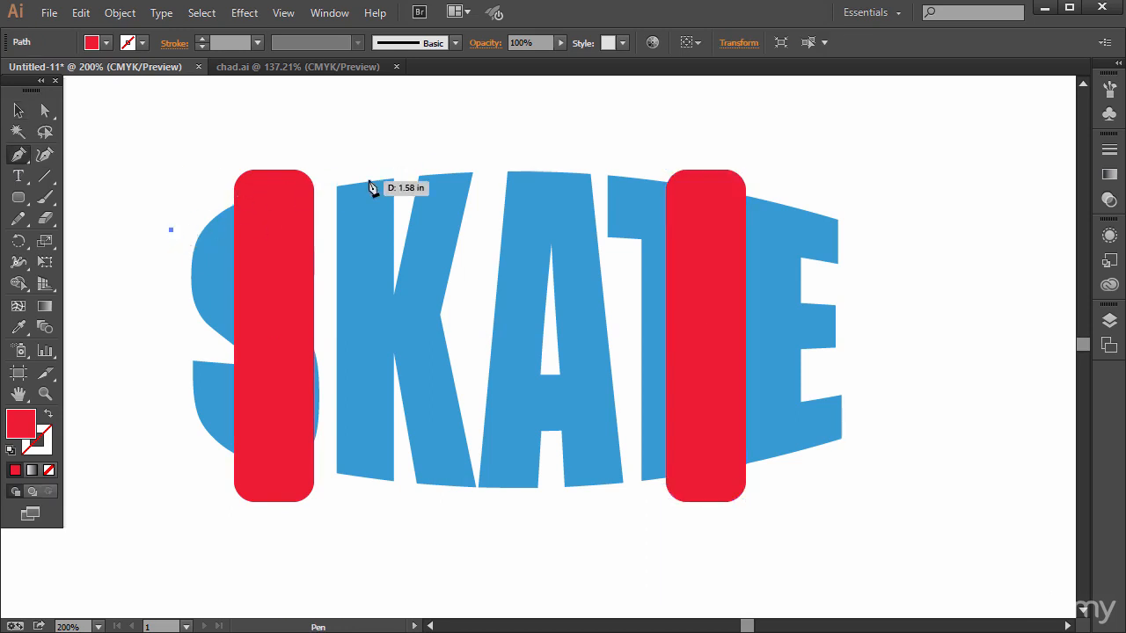
pyautogui.moveTo(369, 175); pyautogui.dragTo(462, 175)
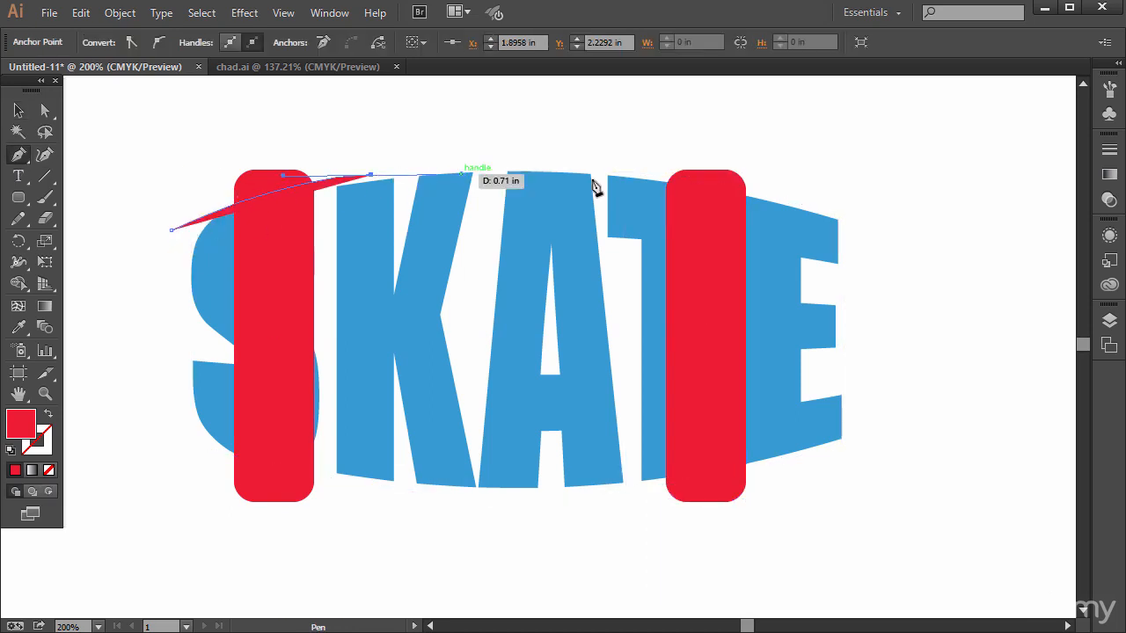
pyautogui.moveTo(797, 203); pyautogui.dragTo(952, 237)
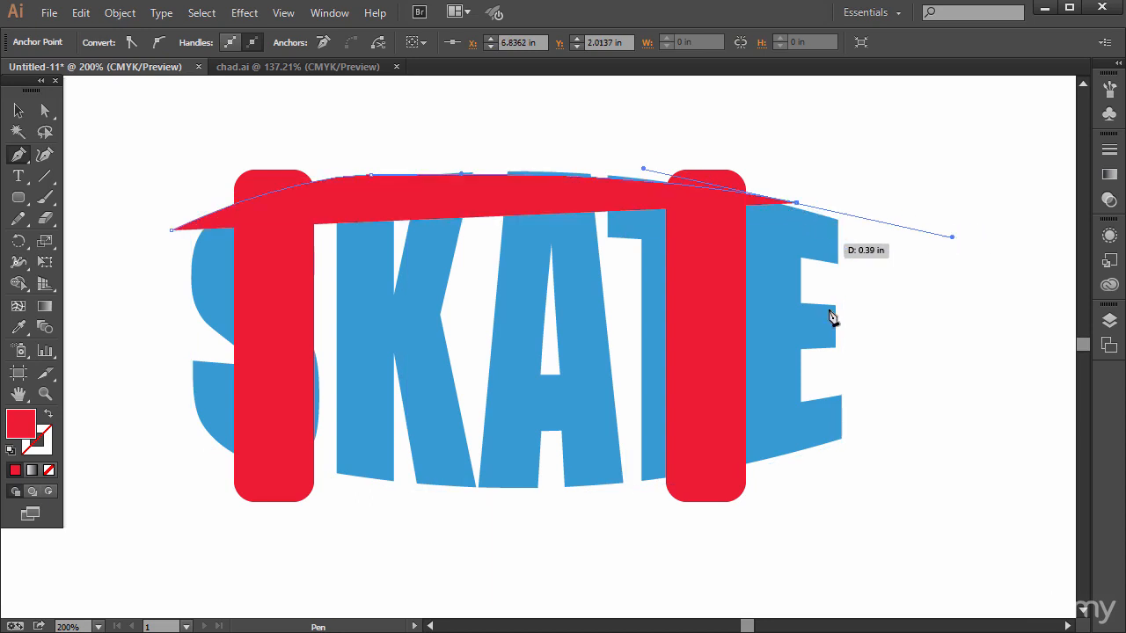
pyautogui.click(911, 412)
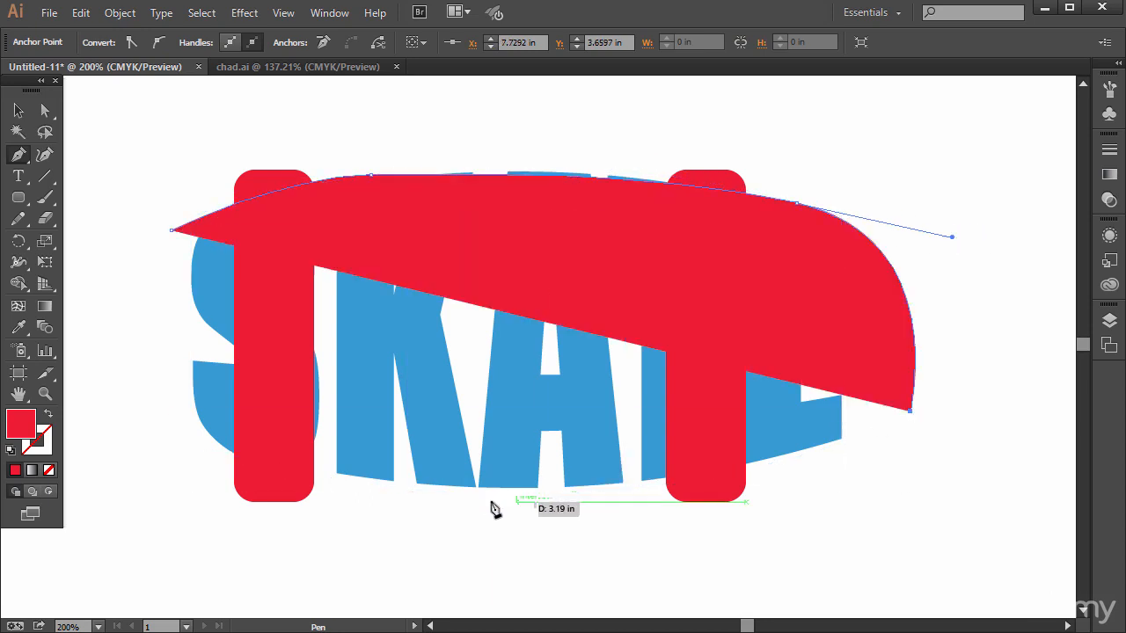
pyautogui.moveTo(490, 502); pyautogui.dragTo(273, 515)
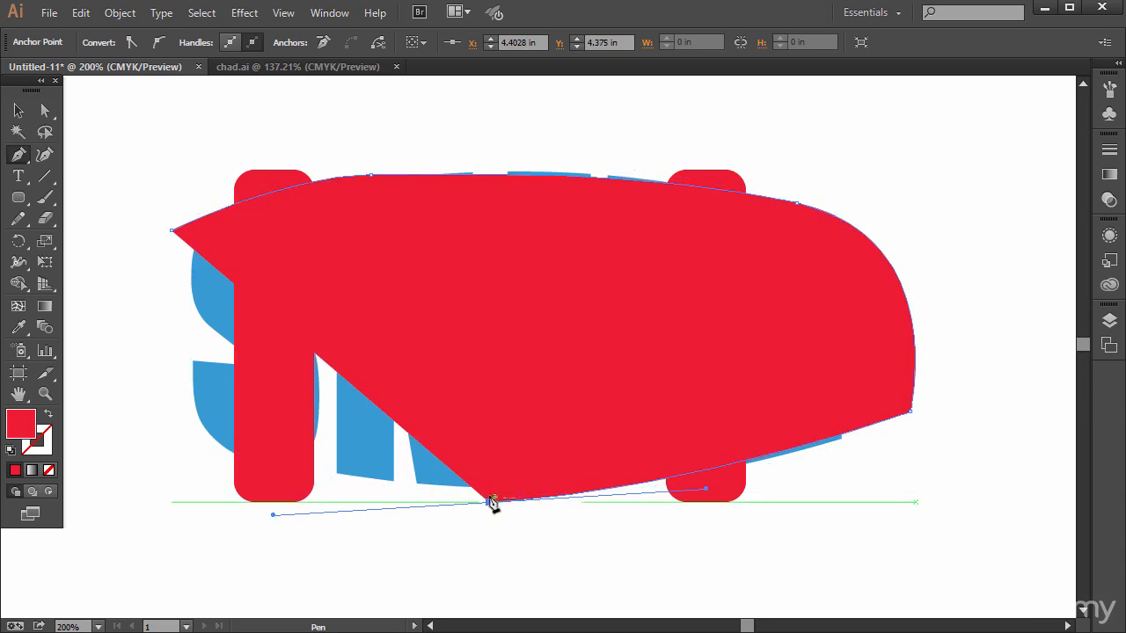
pyautogui.click(489, 503)
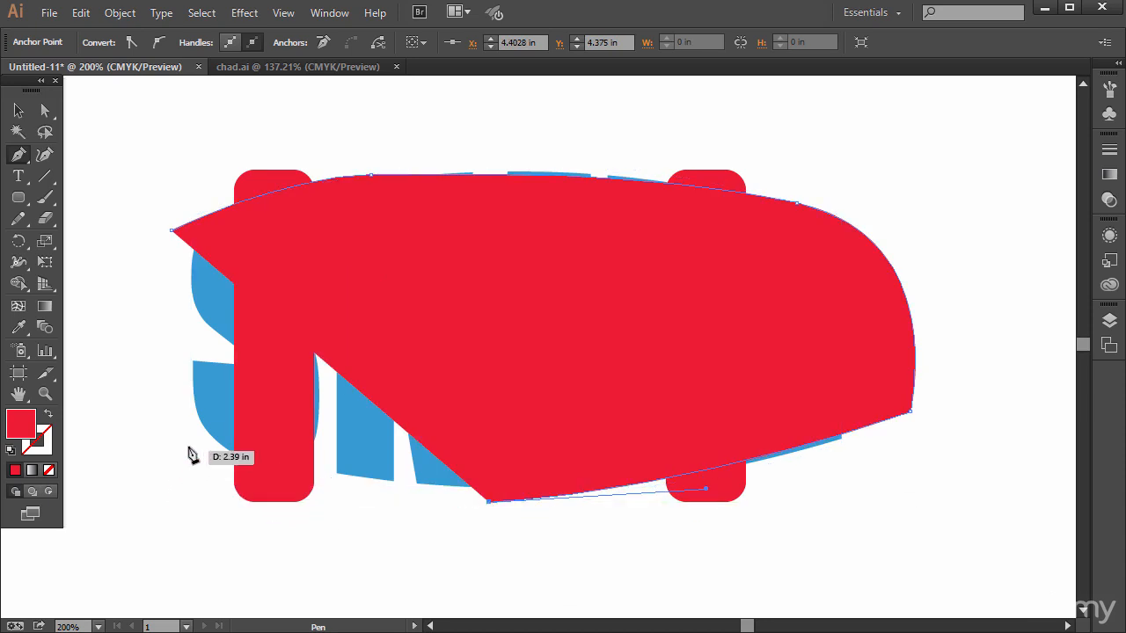
pyautogui.moveTo(181, 430); pyautogui.dragTo(120, 382)
pyautogui.click(173, 231)
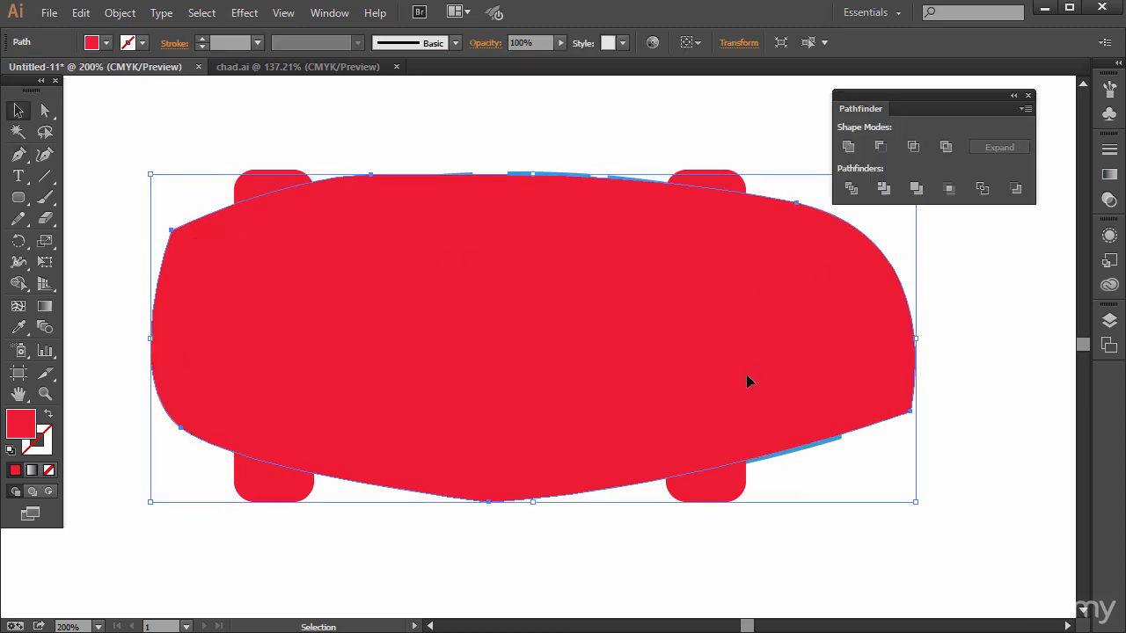
# Copy the large red shape, and subtract it from the rounded bar over the S using Minus Front
pyautogui.click(79, 13)
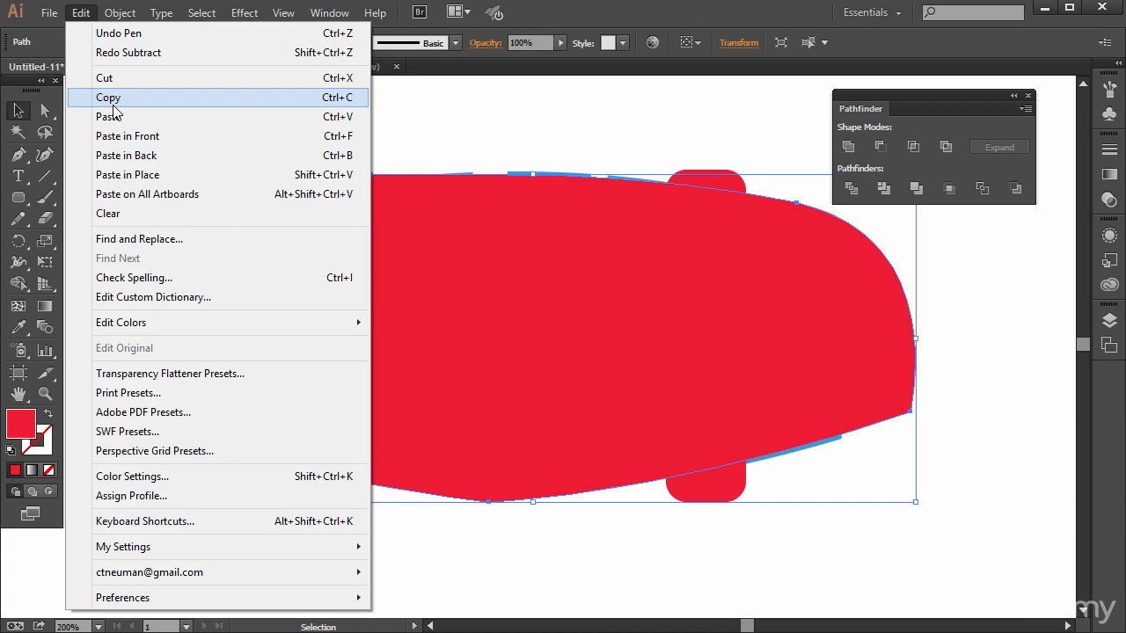
pyautogui.click(162, 104)
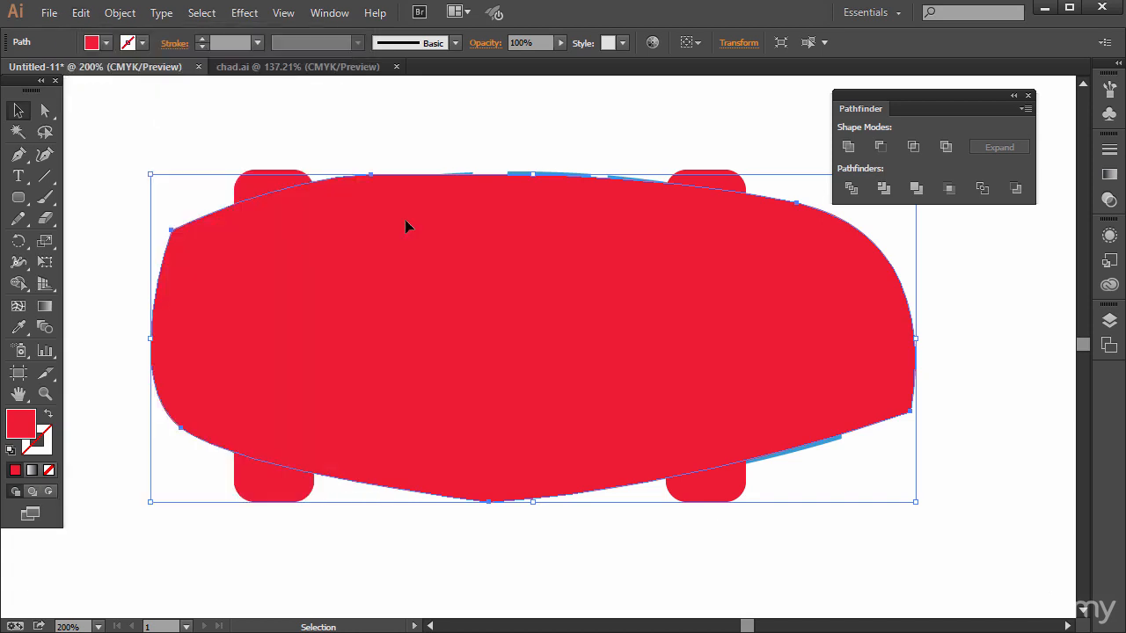
pyautogui.click(232, 145)
pyautogui.click(463, 207)
pyautogui.keyDown('shift'); pyautogui.click(267, 176); pyautogui.keyUp('shift')
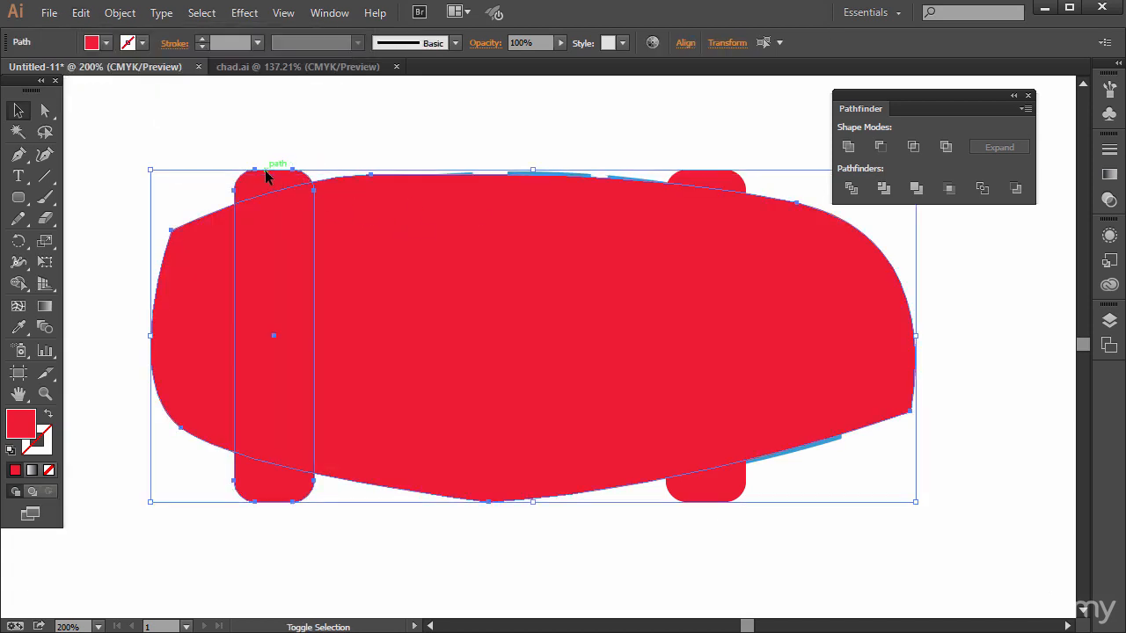
pyautogui.click(881, 147)
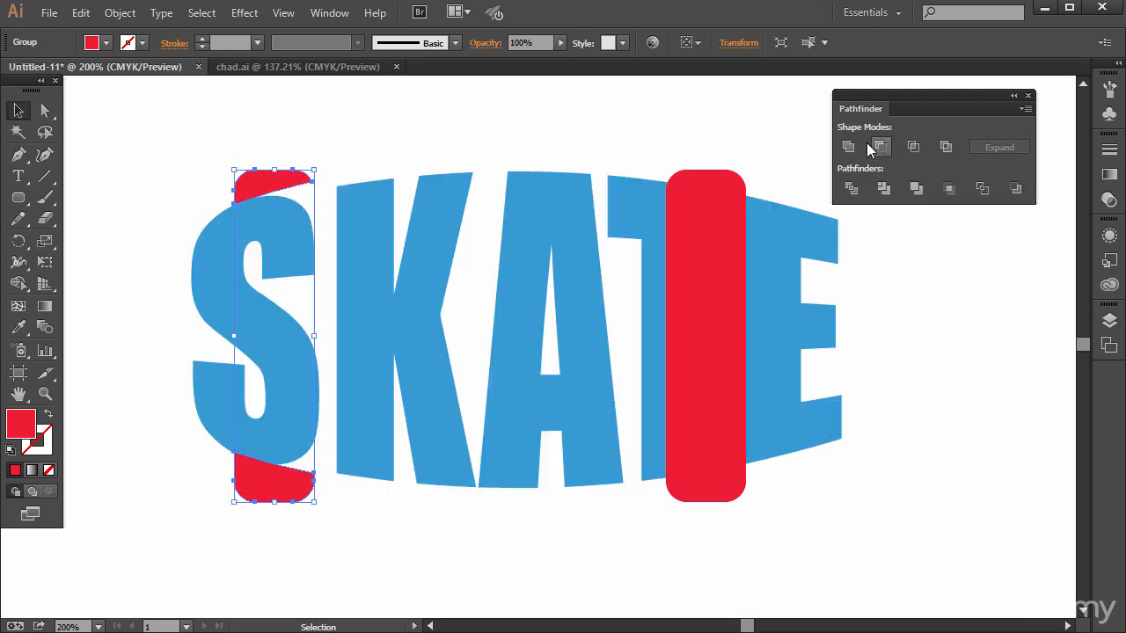
pyautogui.click(507, 91)
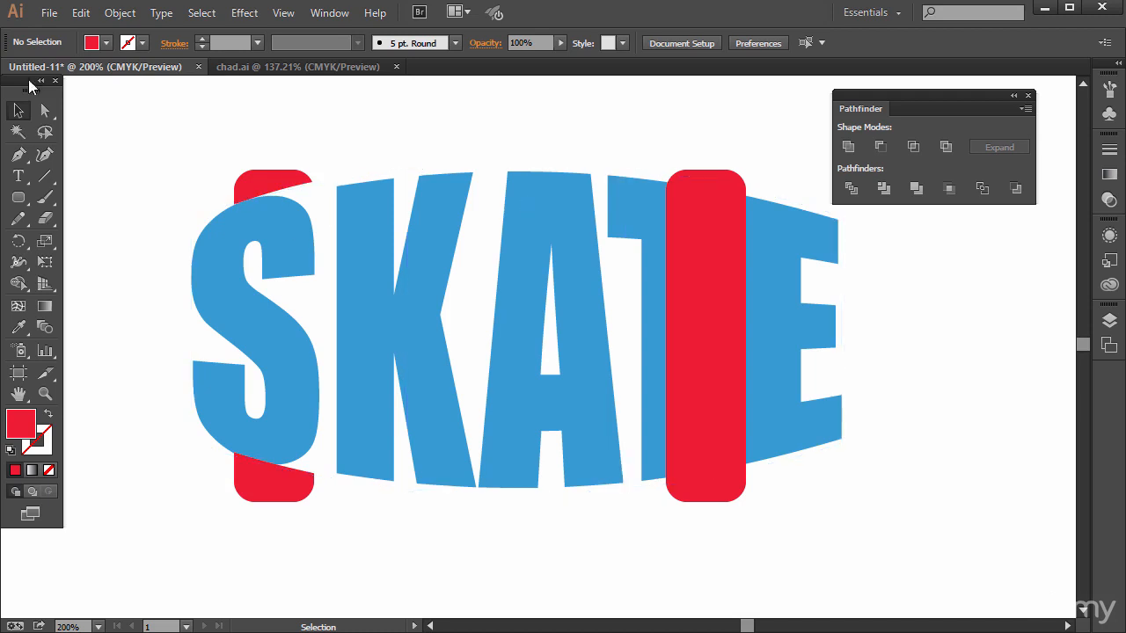
# Paste the copied shape in place and subtract it from the rounded bar over the T and E
pyautogui.click(80, 12)
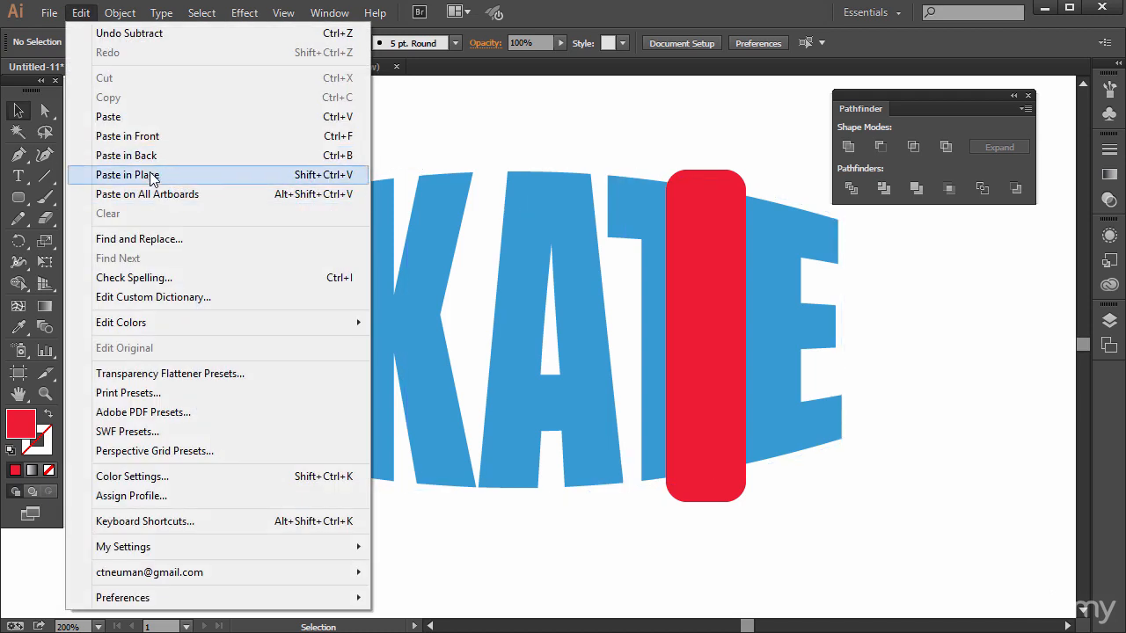
pyautogui.click(155, 175)
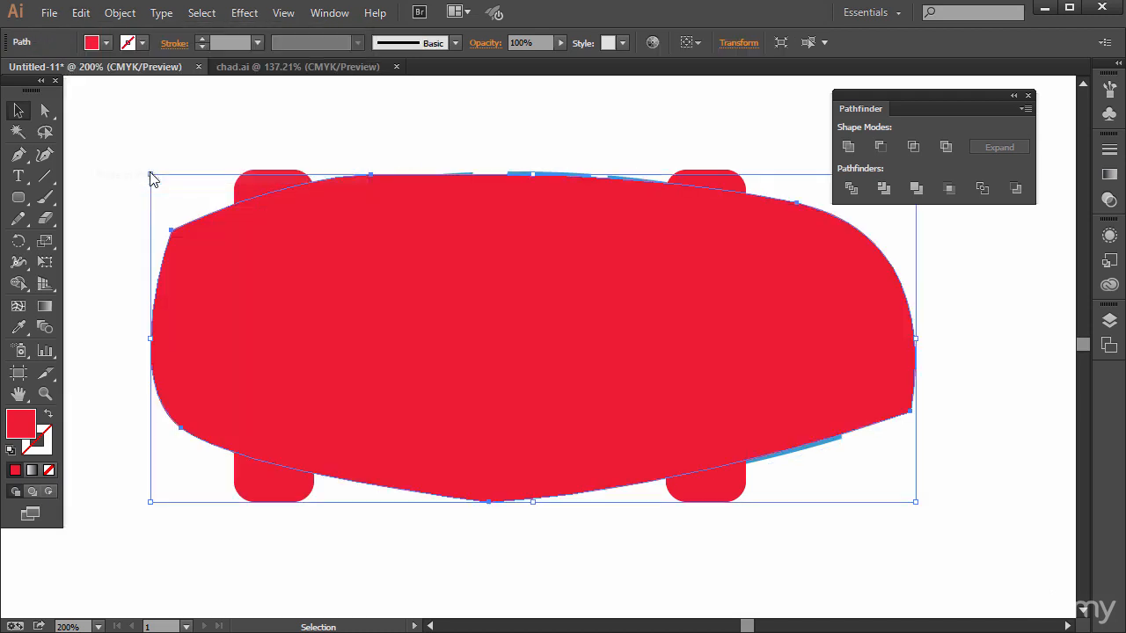
pyautogui.keyDown('shift'); pyautogui.click(707, 176); pyautogui.keyUp('shift')
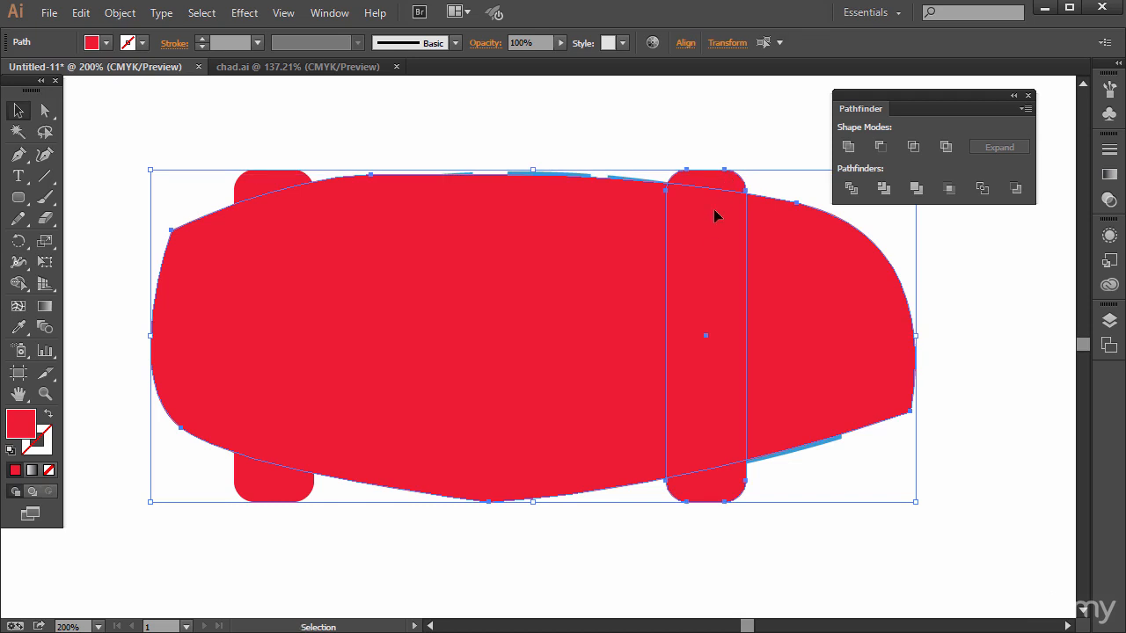
pyautogui.click(881, 147)
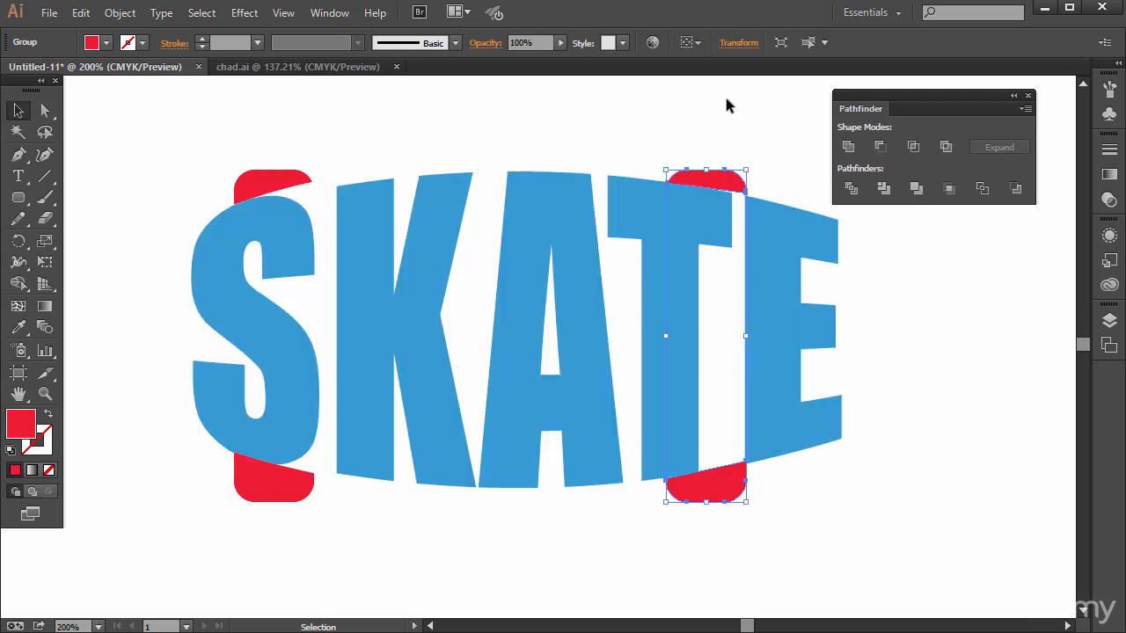
pyautogui.click(724, 93)
# Adjust the lower corner anchor point of the upper wheel above the T and E so it meets the edge of the lettering
pyautogui.press('a')
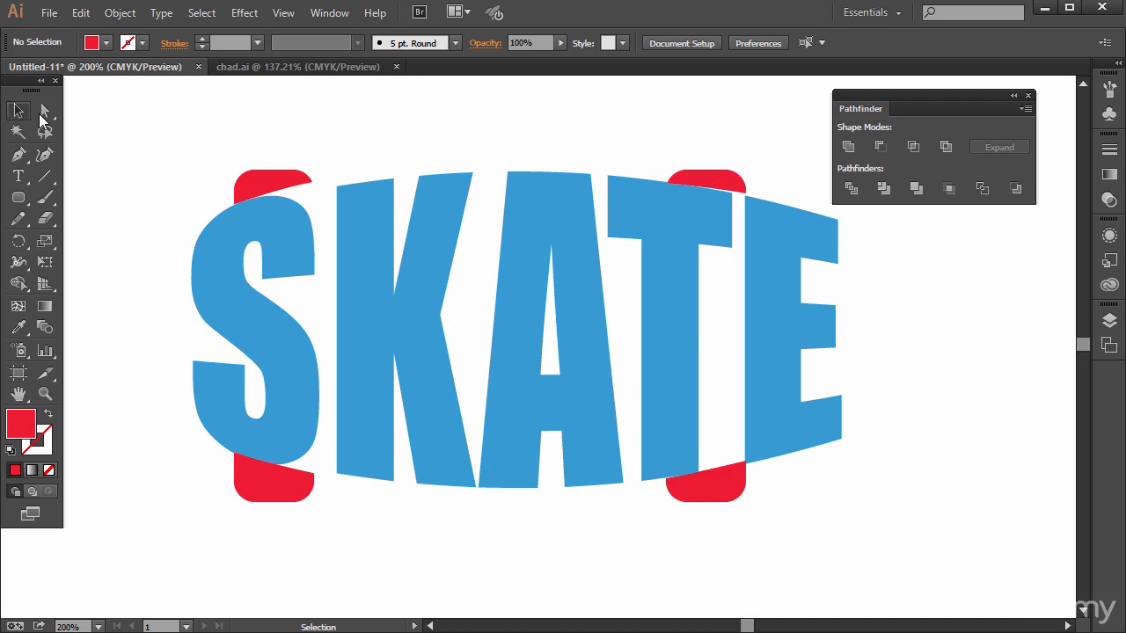
pyautogui.click(746, 192)
pyautogui.moveTo(748, 202); pyautogui.dragTo(767, 199)
pyautogui.hotkey('ctrl', '=')
pyautogui.hotkey('ctrl', '=')
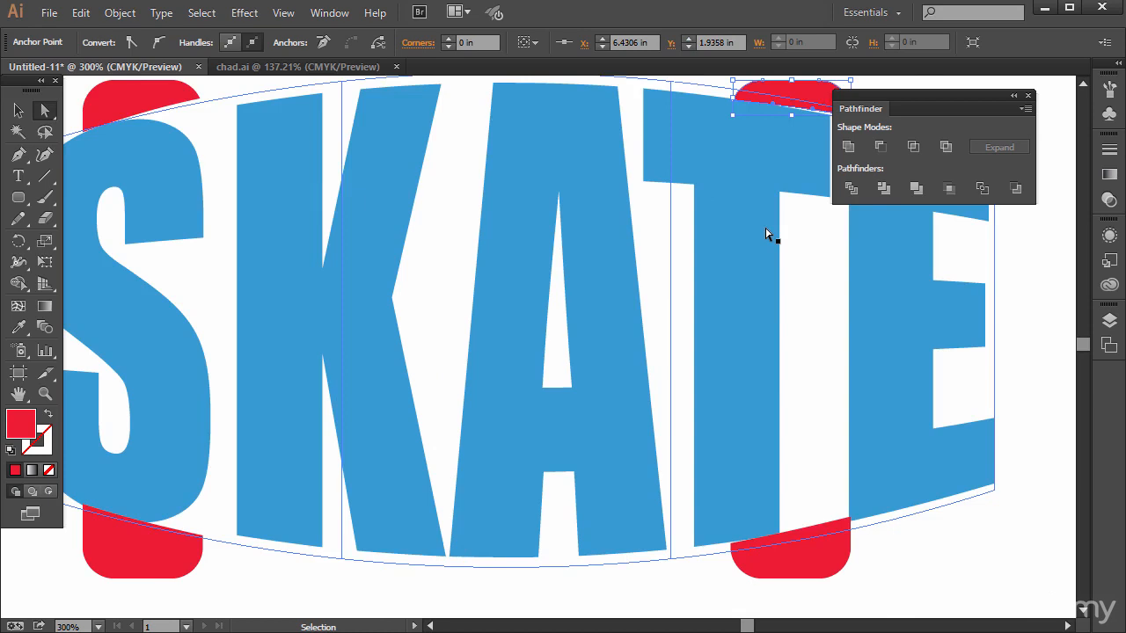
pyautogui.moveTo(958, 350)
pyautogui.mouseDown()
pyautogui.moveTo(955, 336)
pyautogui.moveTo(960, 345)
pyautogui.mouseUp()
pyautogui.click(1004, 314)
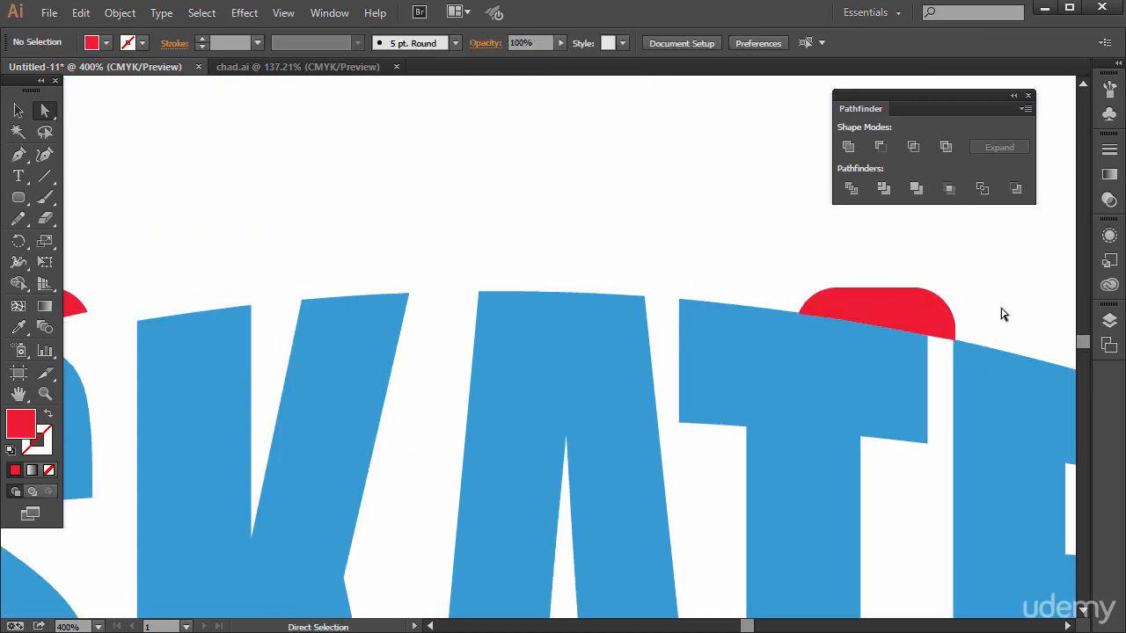
# Select the whole SKATE logo with its wheels and move it down and to the left to clear space on the artboard
pyautogui.hotkey('ctrl', '-')
pyautogui.hotkey('ctrl', '-')
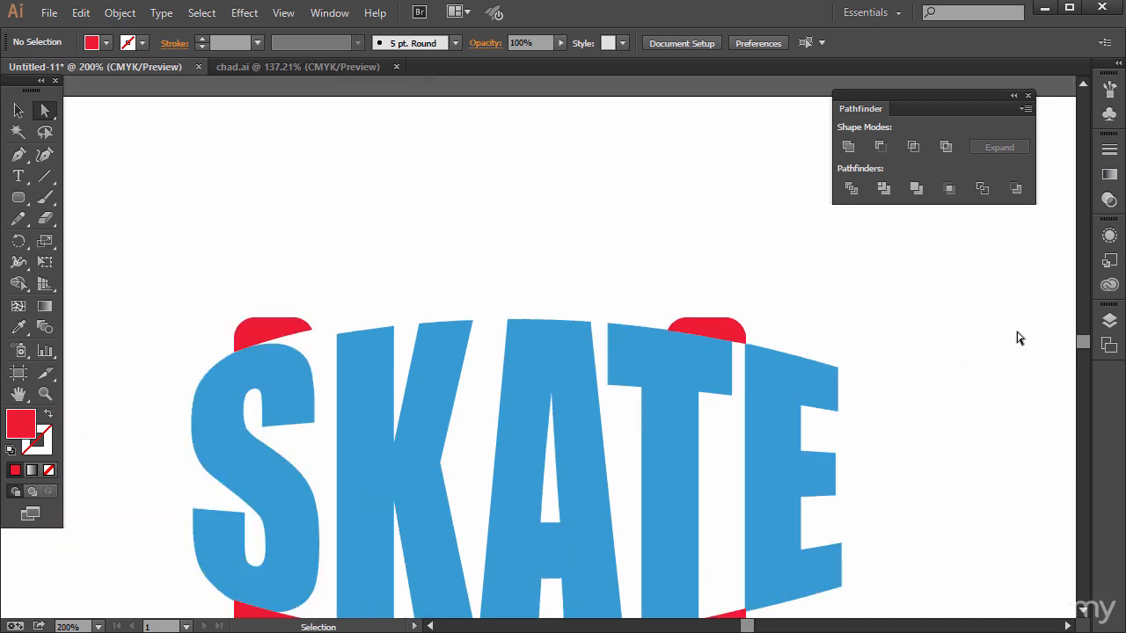
pyautogui.hotkey('ctrl', '-')
pyautogui.scroll(-2, 234, 533)
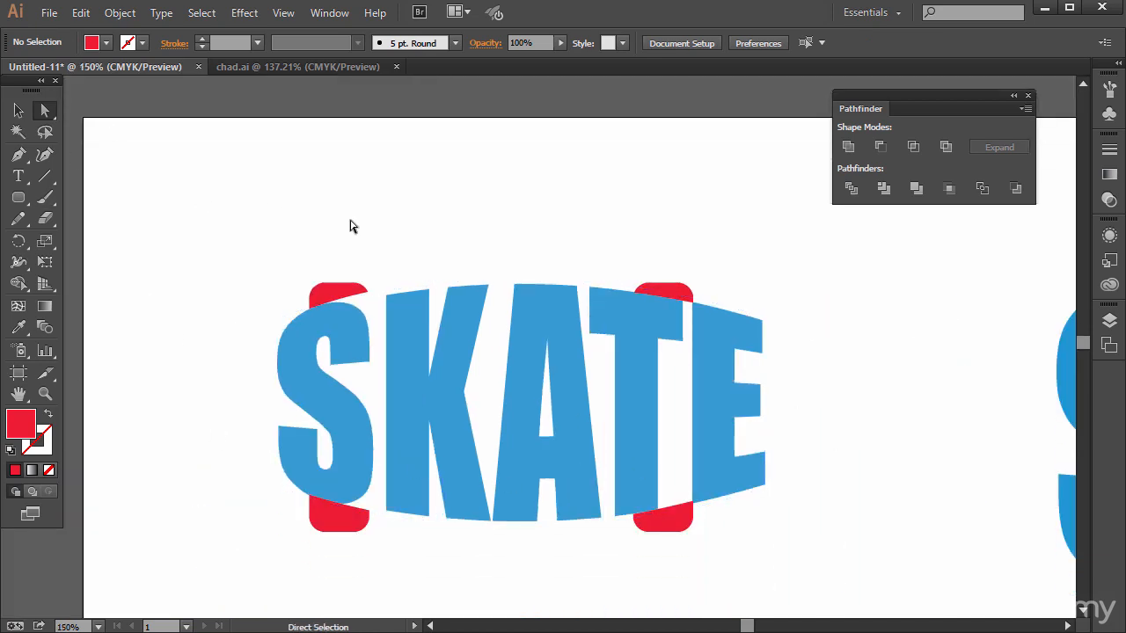
pyautogui.click(19, 110)
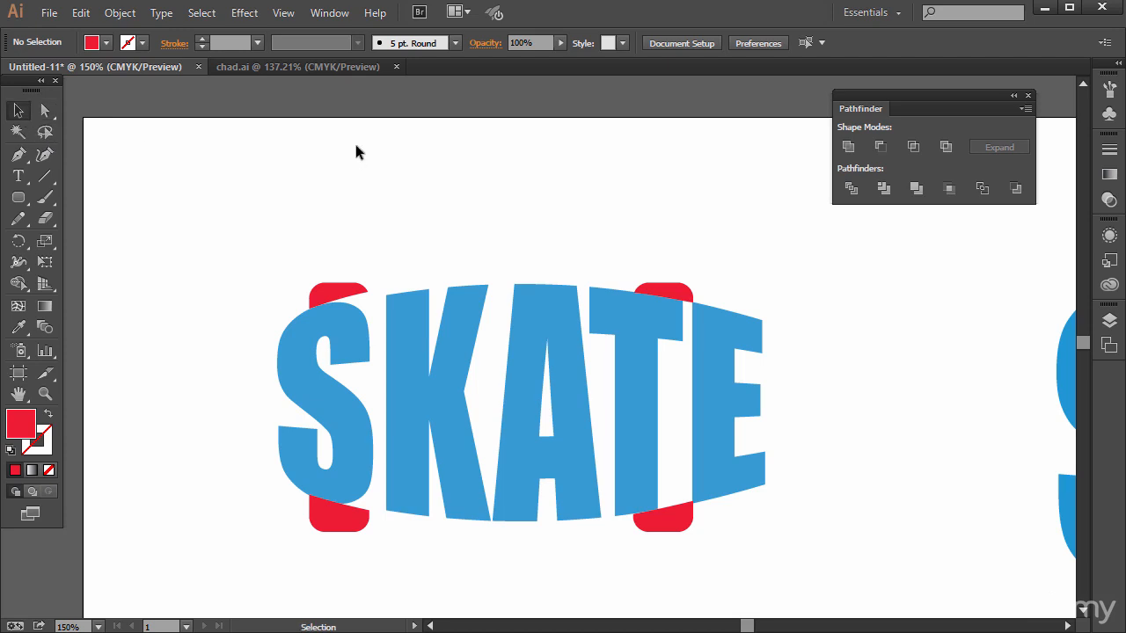
pyautogui.moveTo(232, 201); pyautogui.dragTo(770, 536)
pyautogui.moveTo(648, 334); pyautogui.dragTo(272, 604)
pyautogui.click(354, 382)
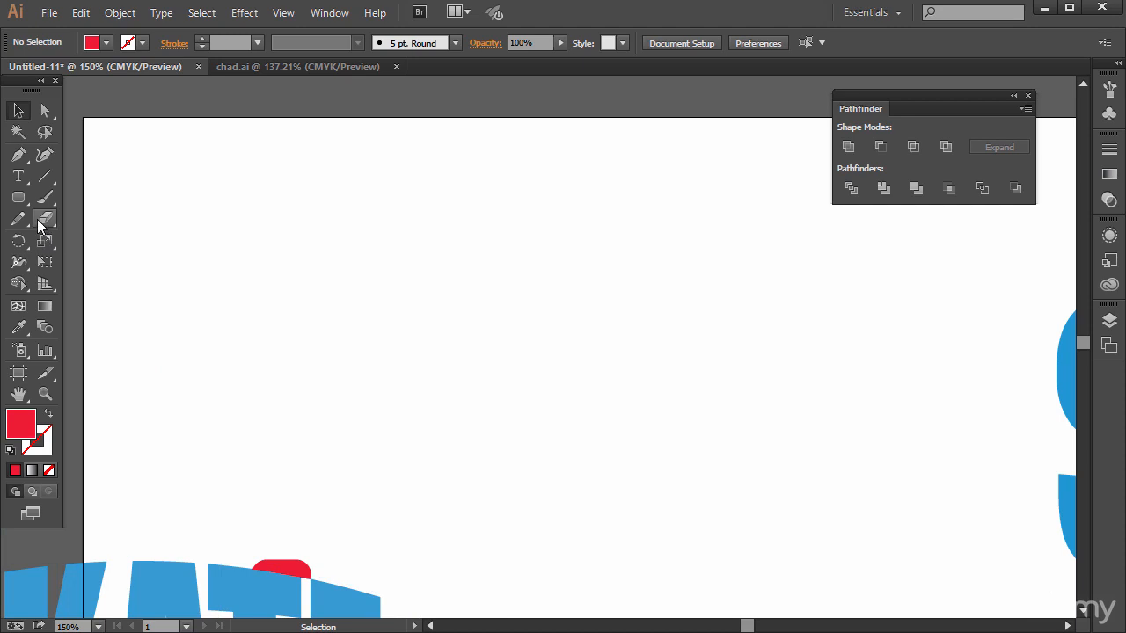
# Add the text SURF in Impact, scale it up to about 150 pt and position it in the artboard's upper left area
pyautogui.click(18, 176)
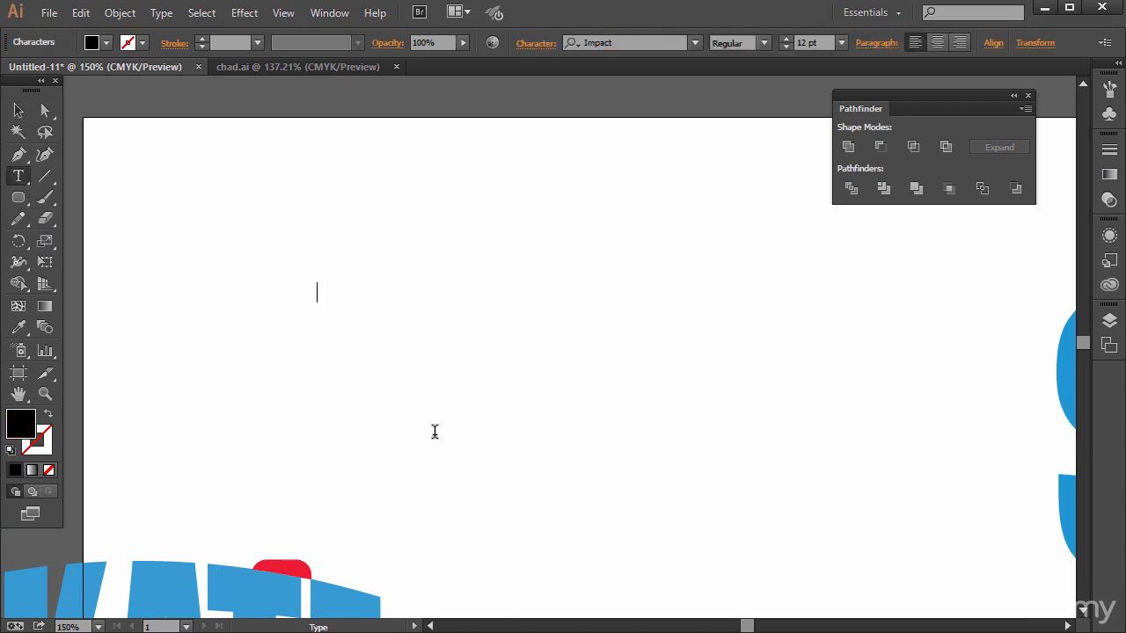
pyautogui.click(18, 110)
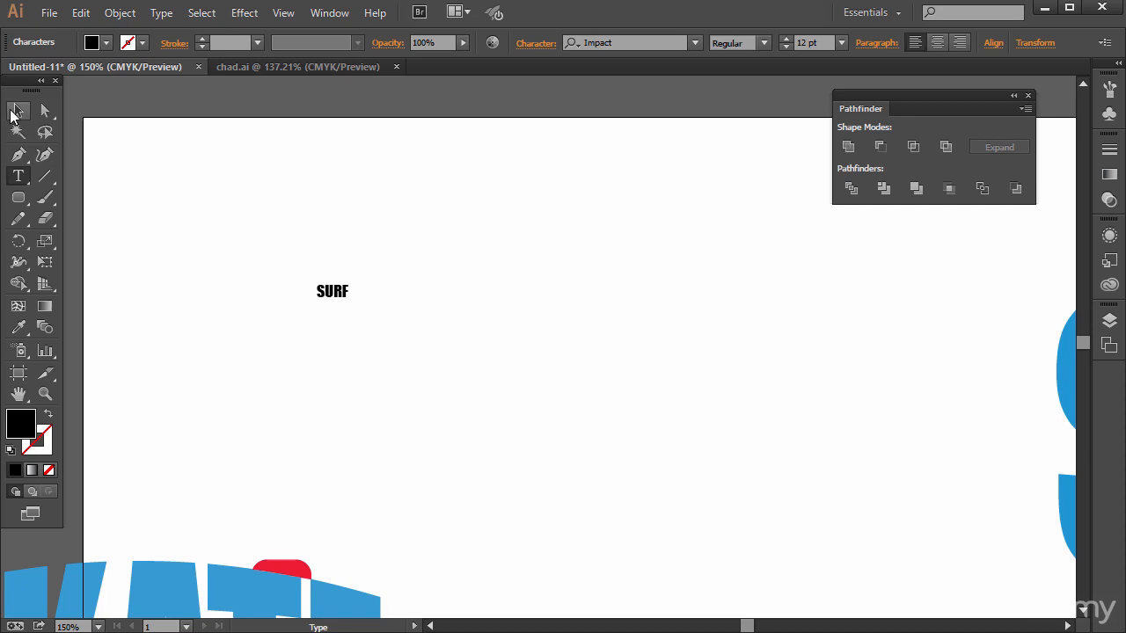
pyautogui.moveTo(352, 306); pyautogui.dragTo(710, 526)
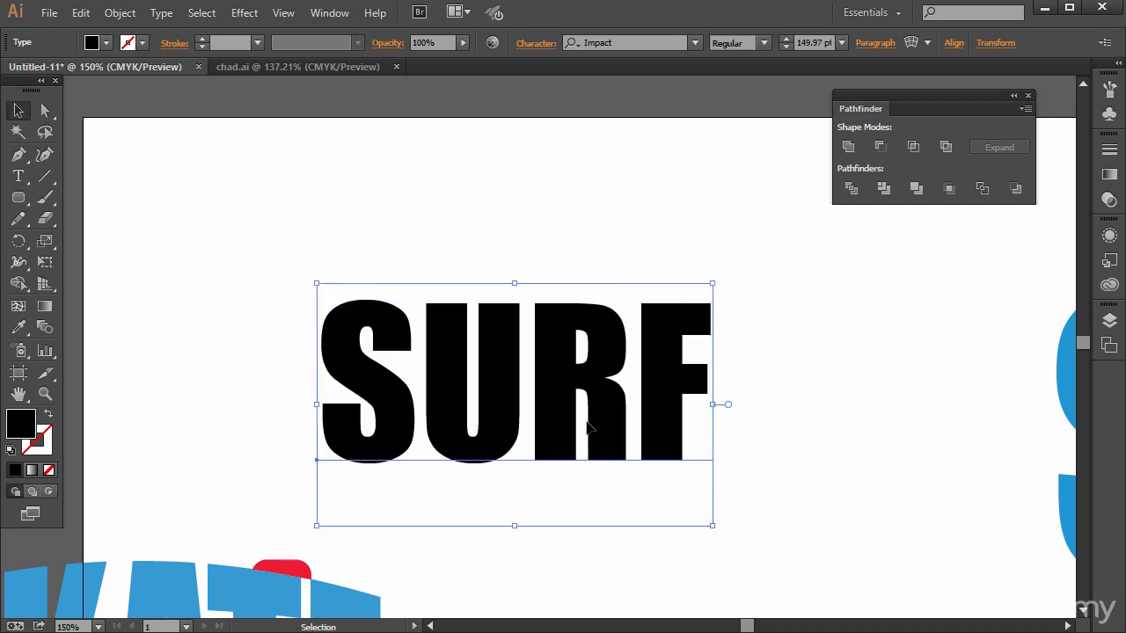
pyautogui.moveTo(471, 424); pyautogui.dragTo(340, 328)
# Select all the SURF characters and set their fill to a bright sky blue
pyautogui.doubleClick(288, 268)
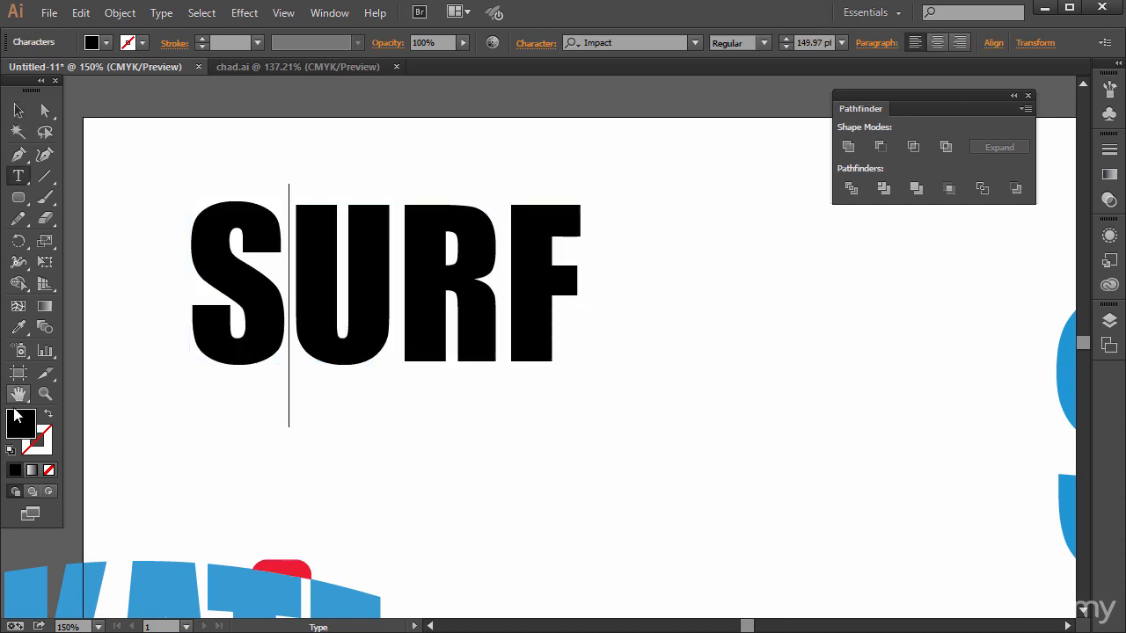
pyautogui.moveTo(224, 290); pyautogui.dragTo(593, 290)
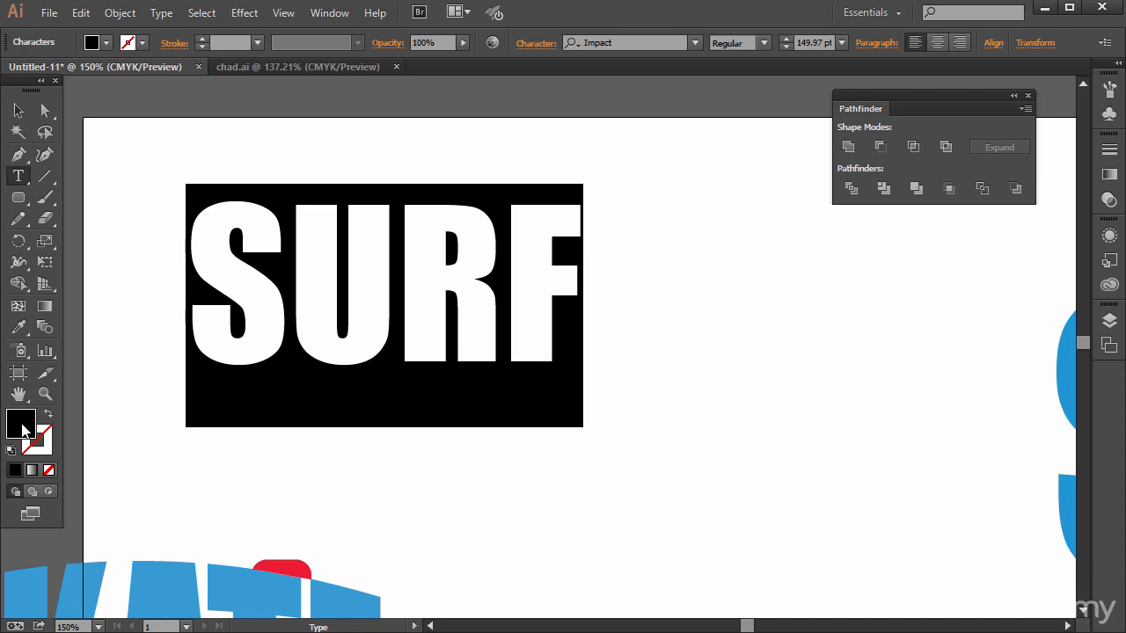
pyautogui.doubleClick(24, 431)
pyautogui.click(604, 361)
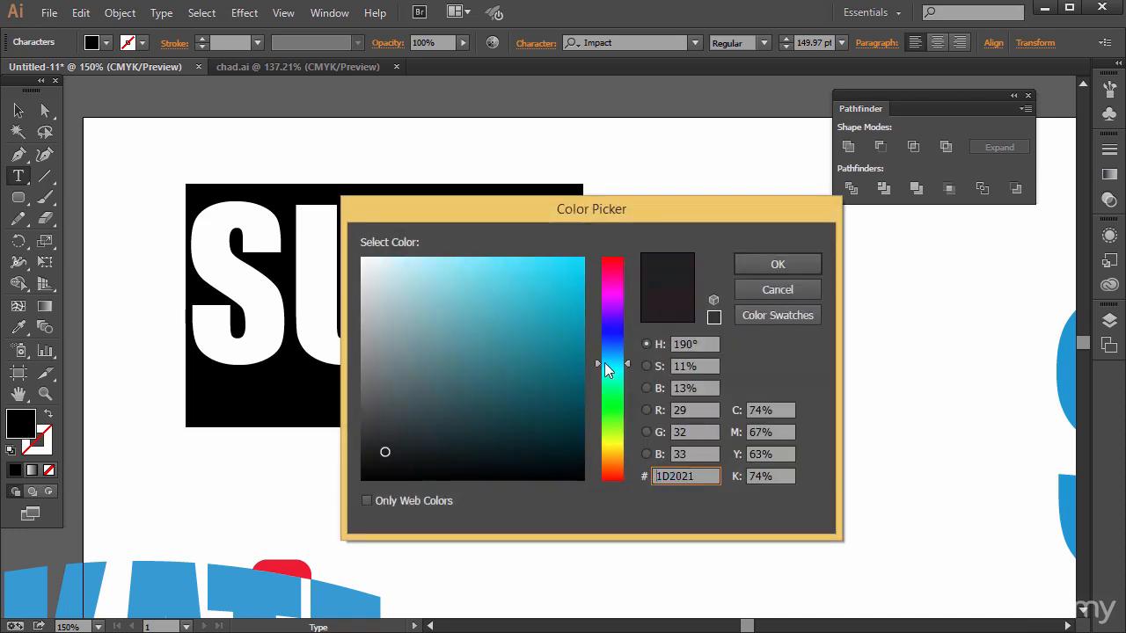
pyautogui.click(578, 295)
pyautogui.click(778, 263)
pyautogui.press('Escape')
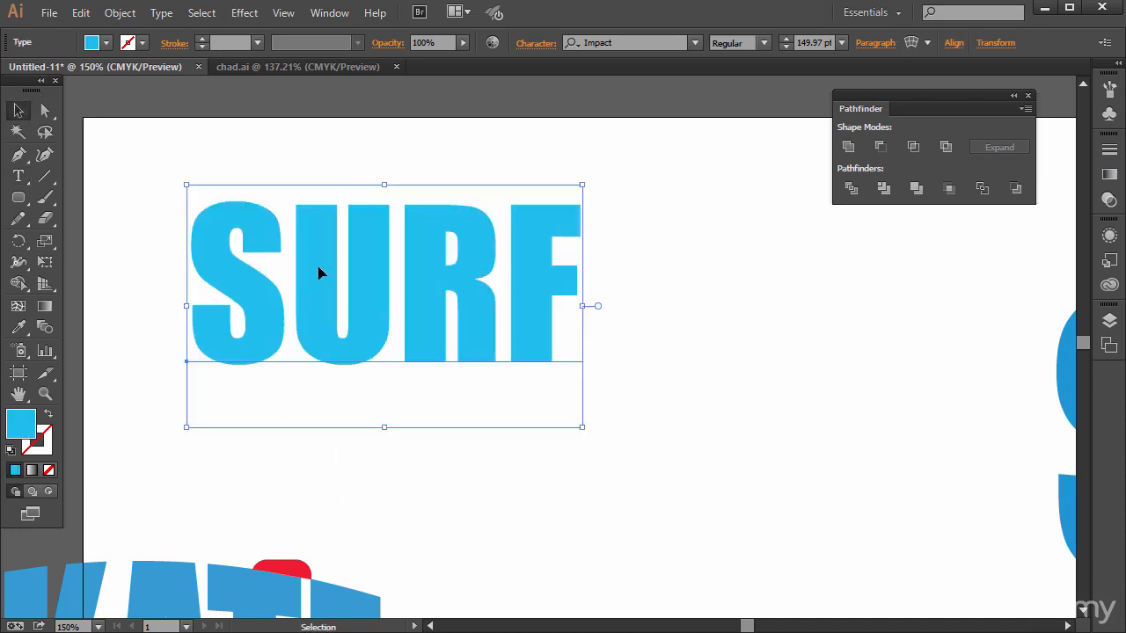
# Duplicate the SURF text to the right of the original, close the Pathfinder panel and select the original text
pyautogui.moveTo(319, 273); pyautogui.dragTo(781, 267)
pyautogui.click(1029, 95)
pyautogui.click(189, 264)
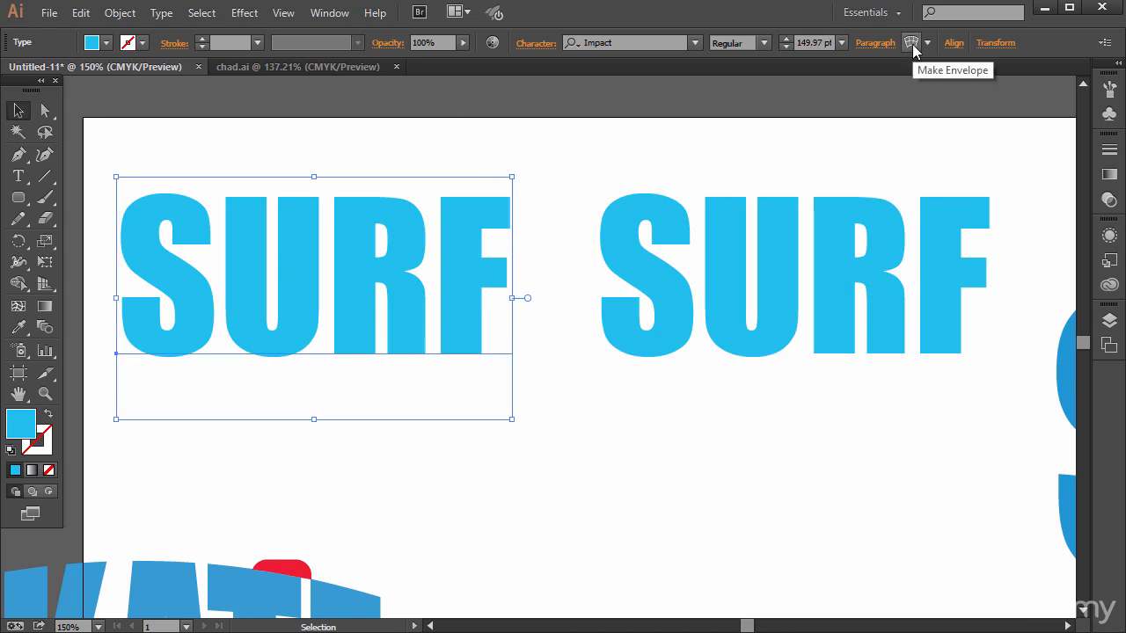
pyautogui.click(127, 13)
pyautogui.moveTo(242, 445)
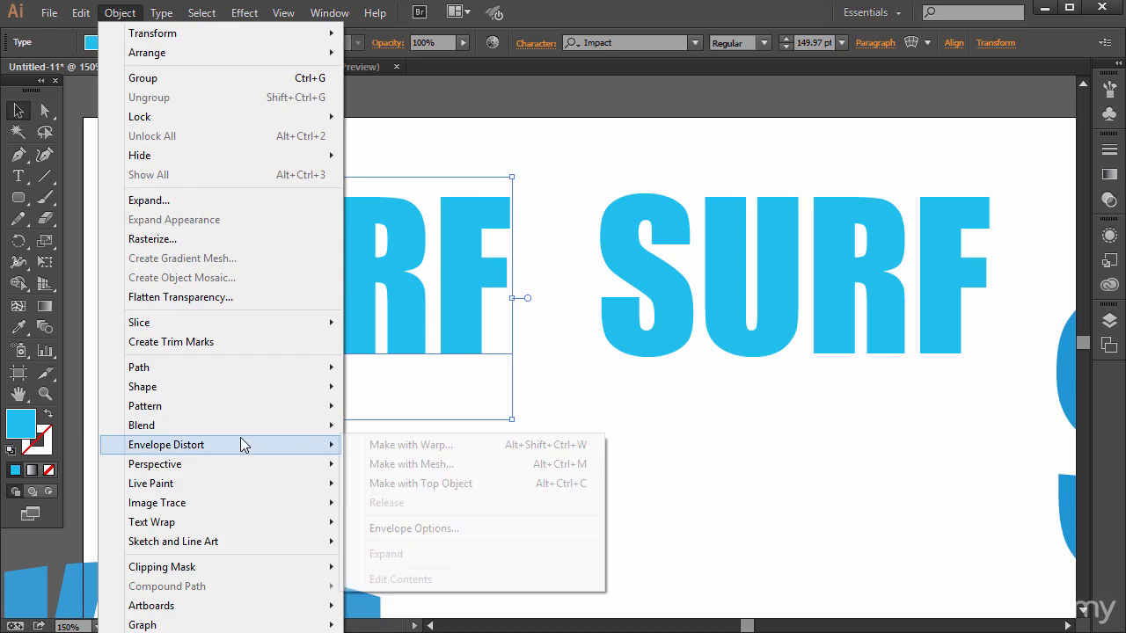
pyautogui.click(398, 446)
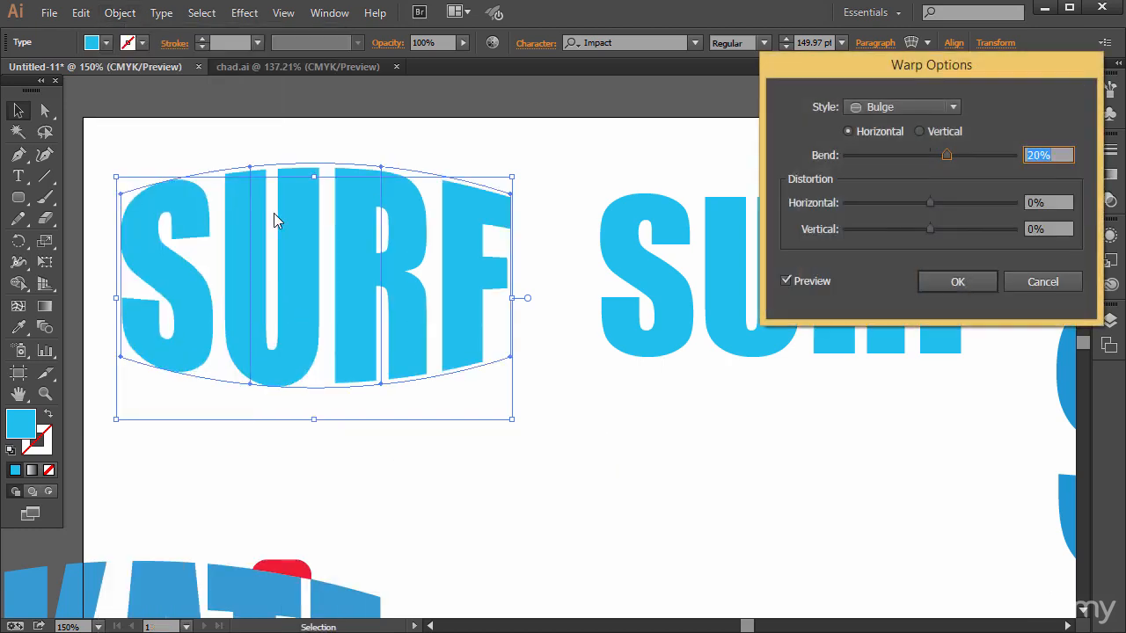
pyautogui.click(884, 107)
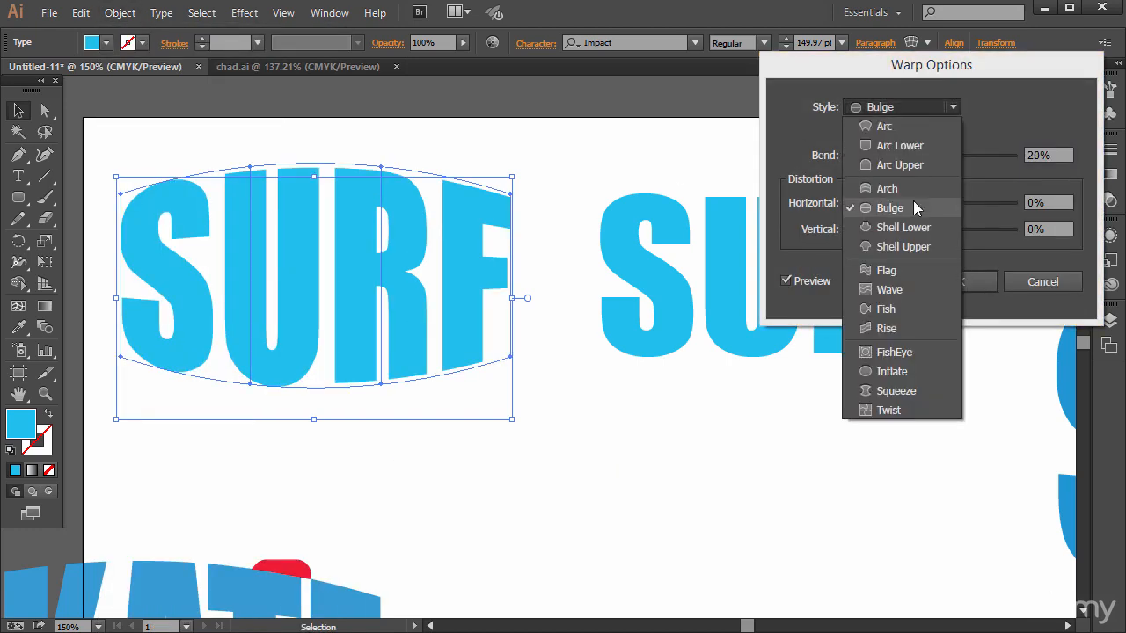
pyautogui.click(896, 286)
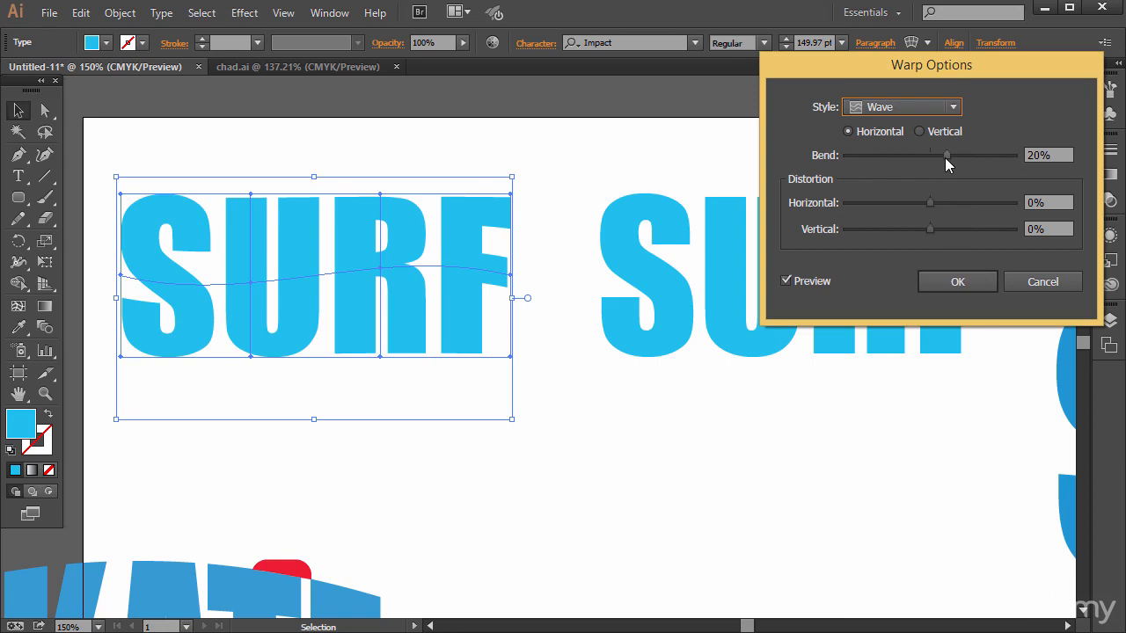
pyautogui.moveTo(945, 158); pyautogui.dragTo(986, 161)
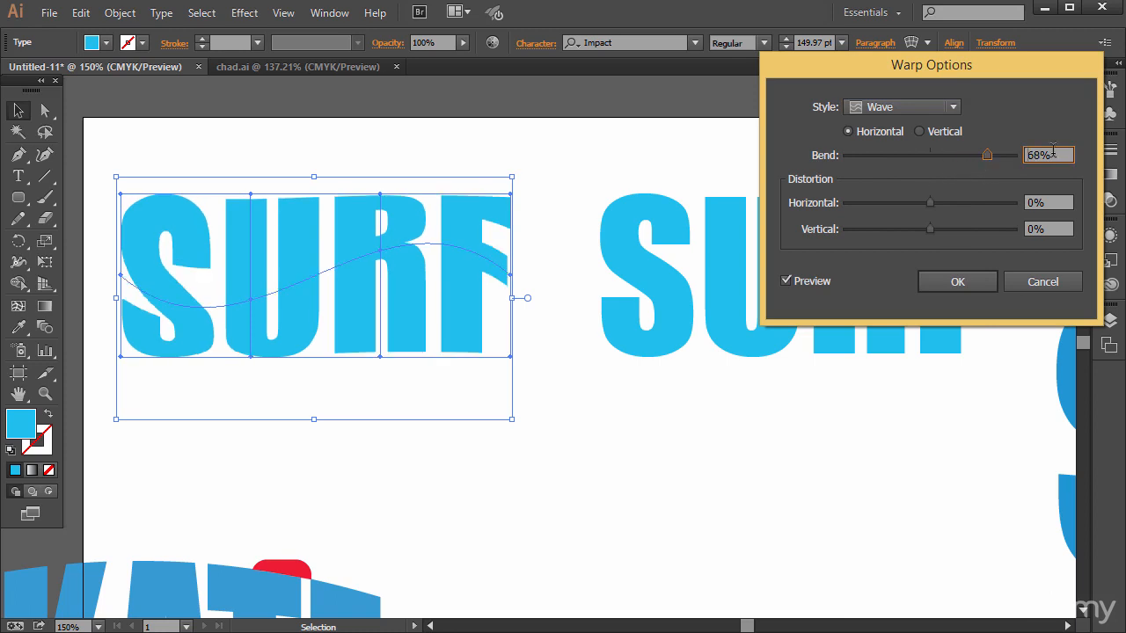
pyautogui.click(1041, 281)
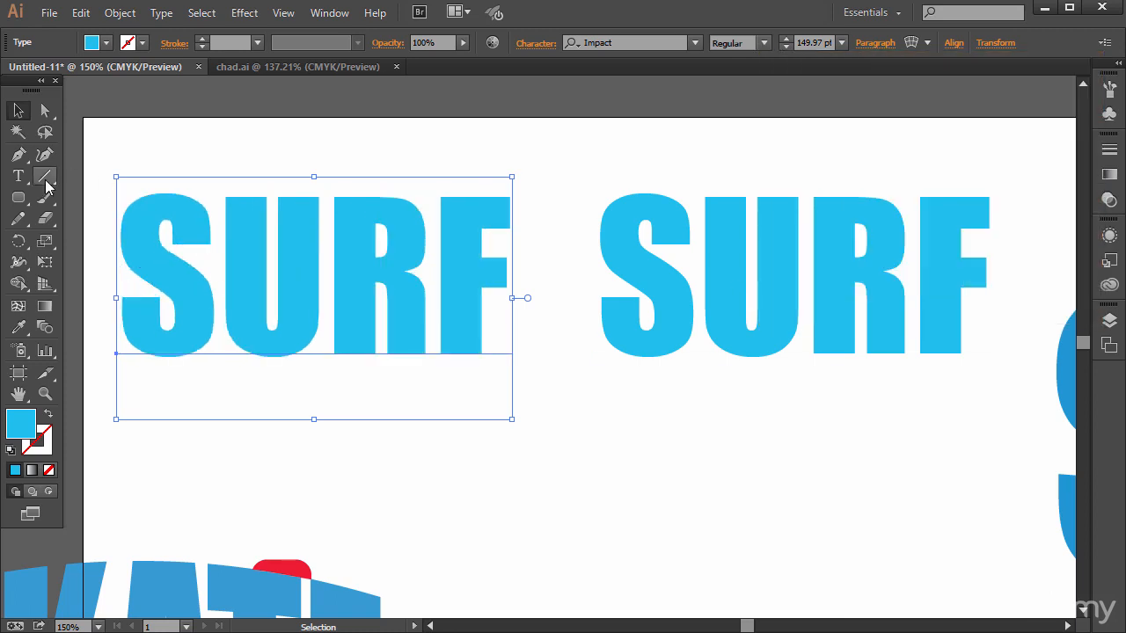
# Draw a closed four-cornered Pen shape with inward-curving sides over the original SURF text
pyautogui.click(19, 155)
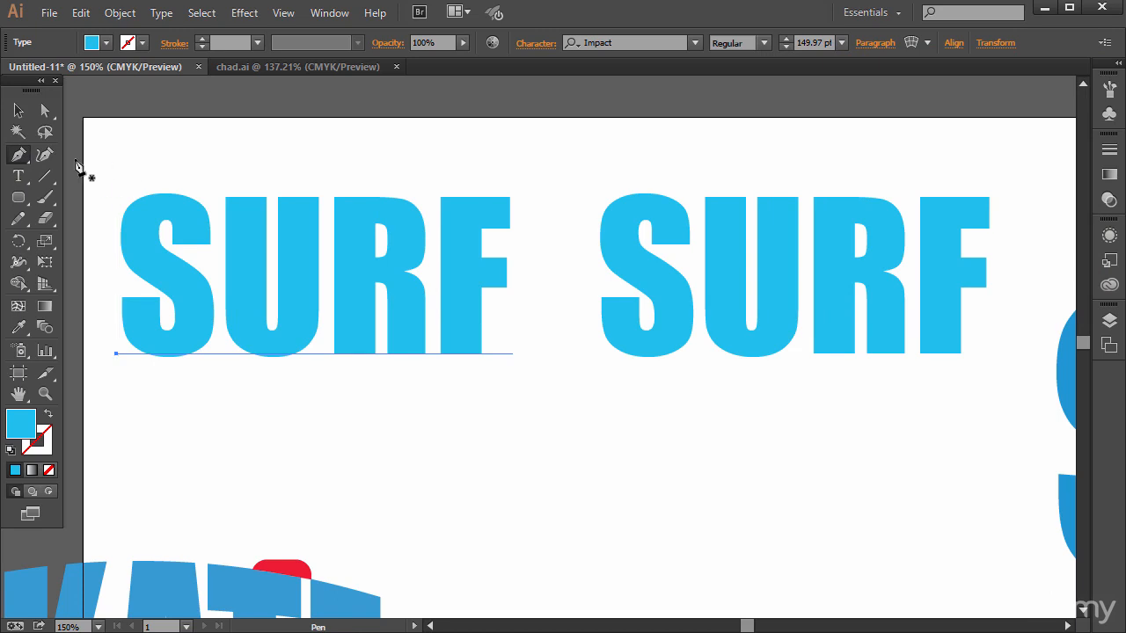
pyautogui.click(107, 167)
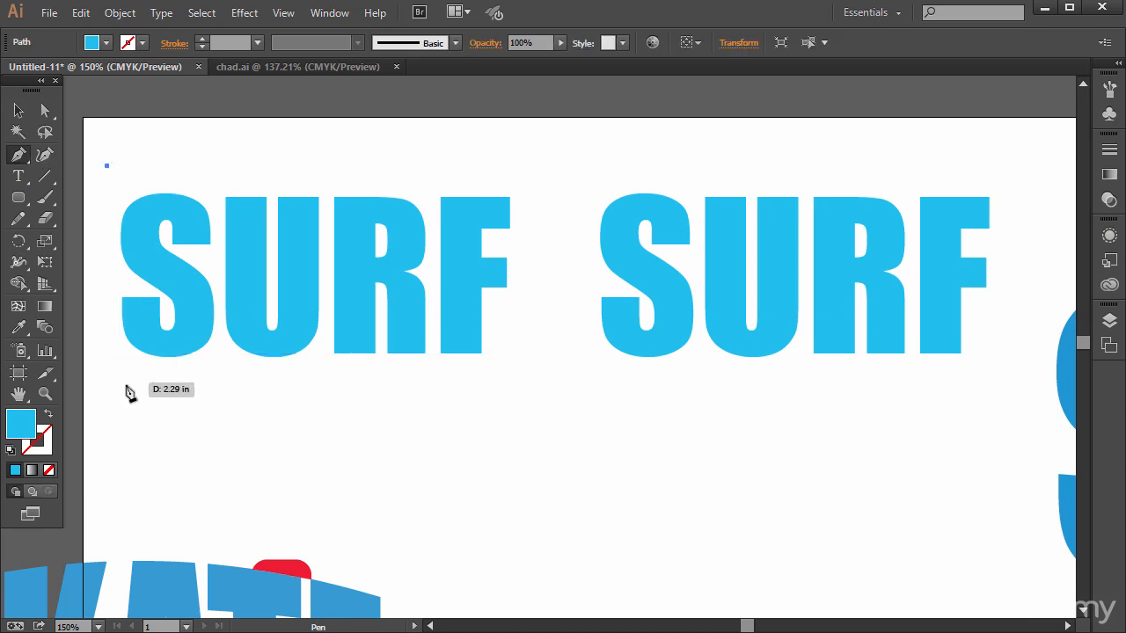
pyautogui.moveTo(131, 392); pyautogui.dragTo(74, 496)
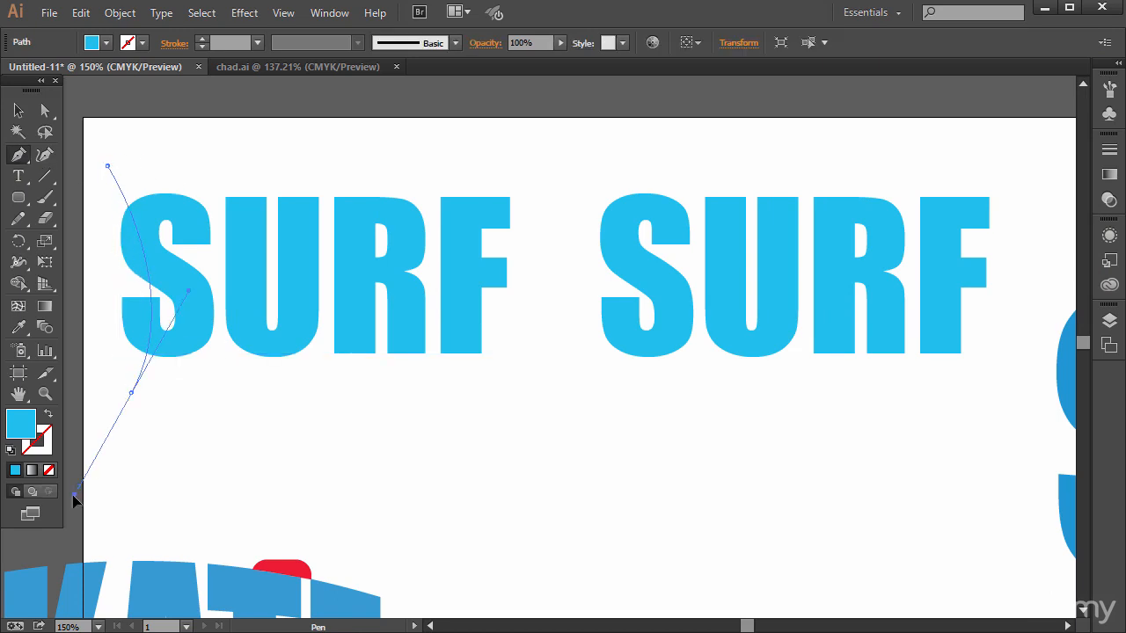
pyautogui.click(131, 392)
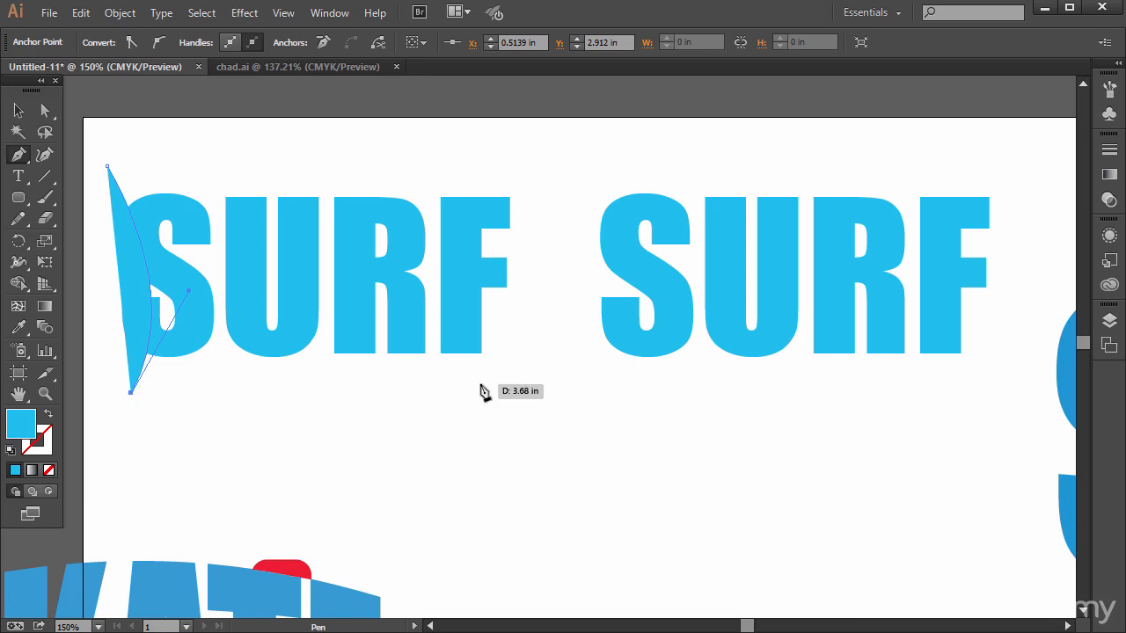
pyautogui.moveTo(447, 377); pyautogui.dragTo(559, 444)
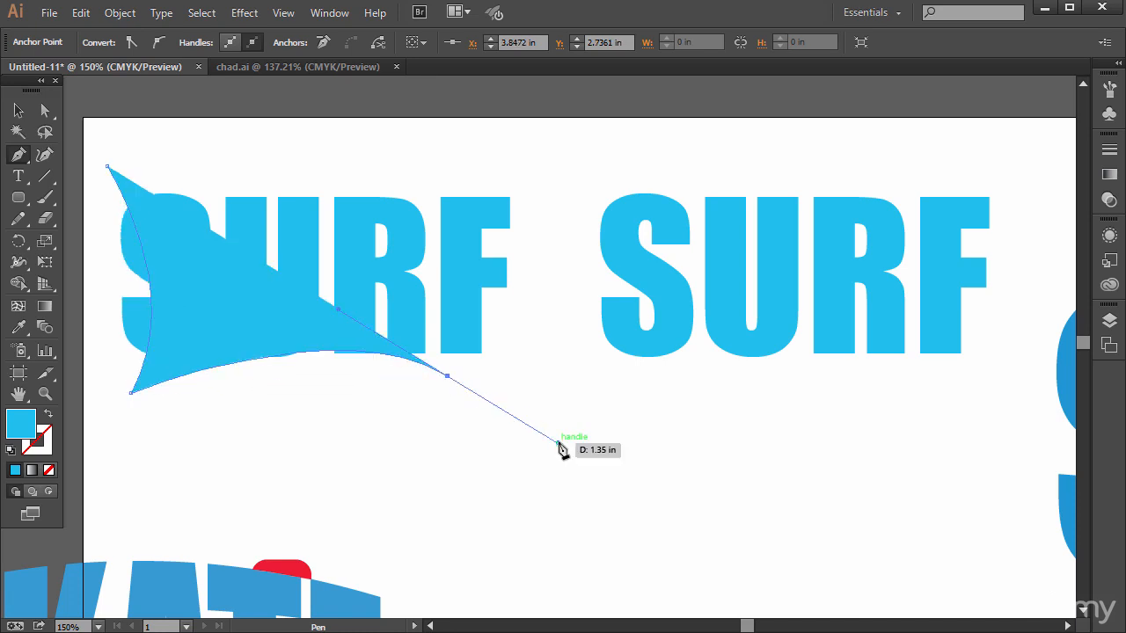
pyautogui.click(448, 376)
pyautogui.moveTo(472, 154); pyautogui.dragTo(564, 120)
pyautogui.click(471, 154)
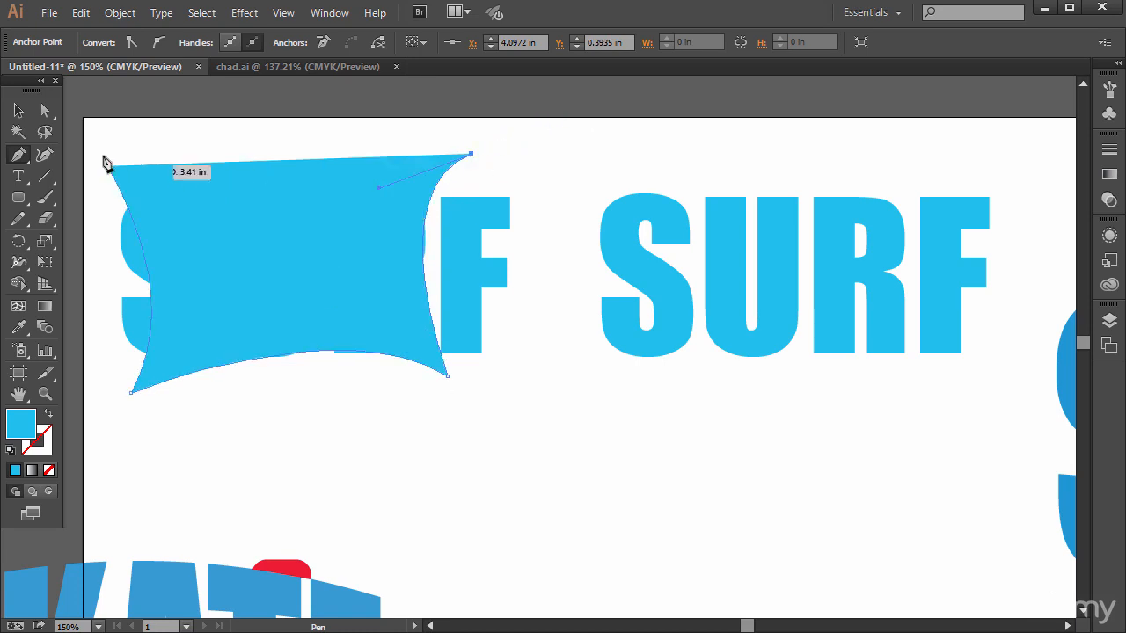
pyautogui.click(106, 164)
pyautogui.hscroll(-3, 105, 164)
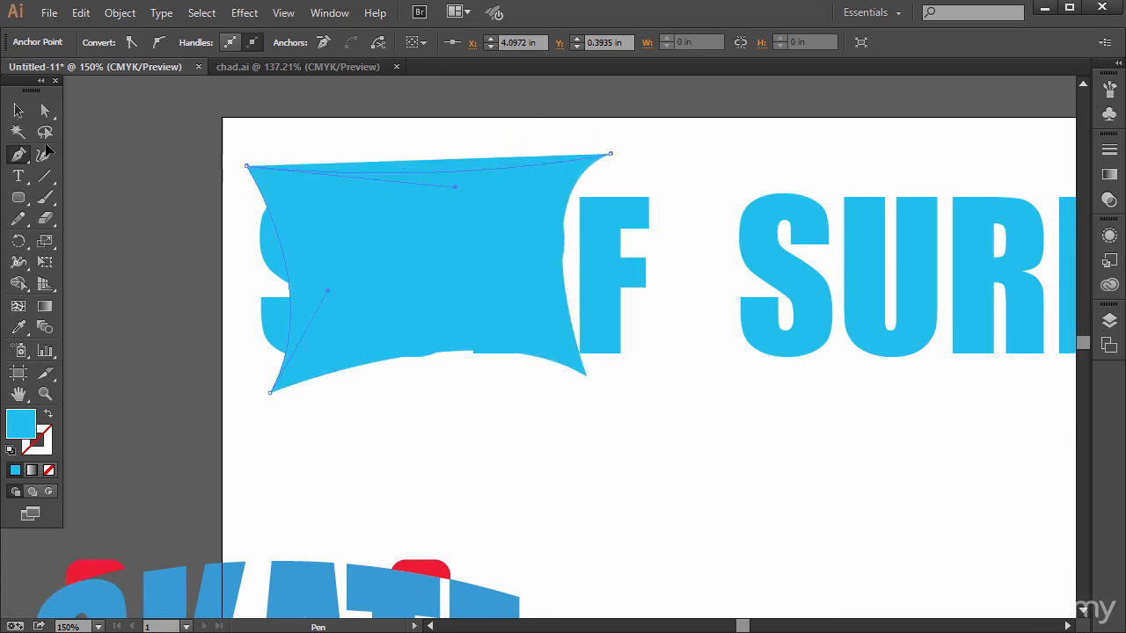
pyautogui.moveTo(46, 152); pyautogui.dragTo(111, 119)
# Scale the four-cornered shape up to about 4.5 in wide and 2.7 in tall, then deselect it
pyautogui.press('v')
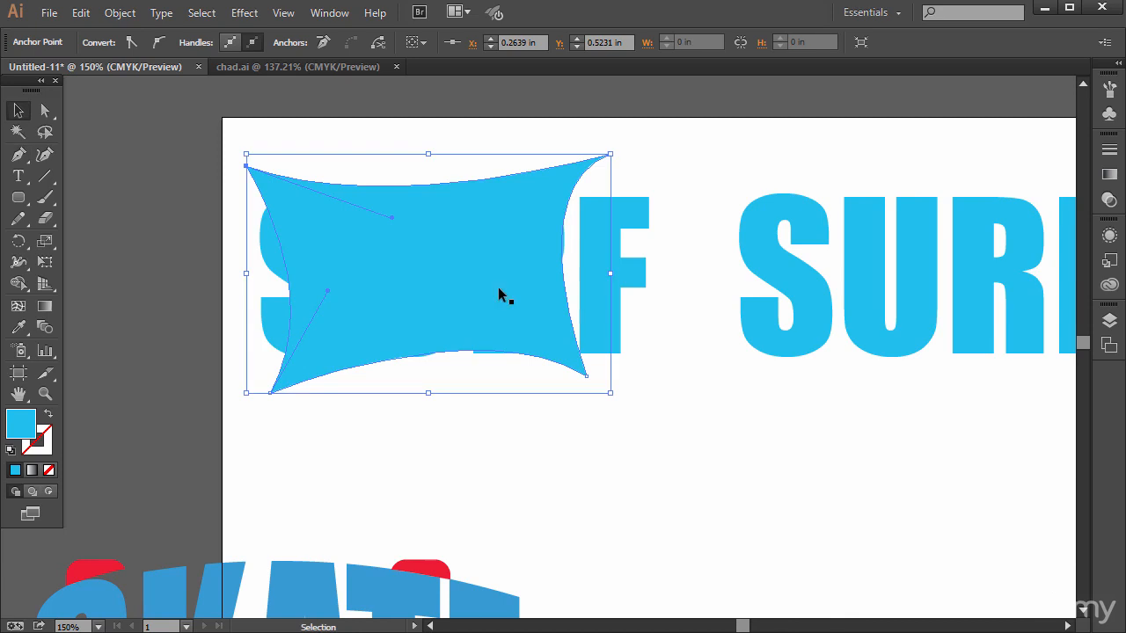
pyautogui.moveTo(651, 403); pyautogui.dragTo(674, 414)
pyautogui.click(502, 382)
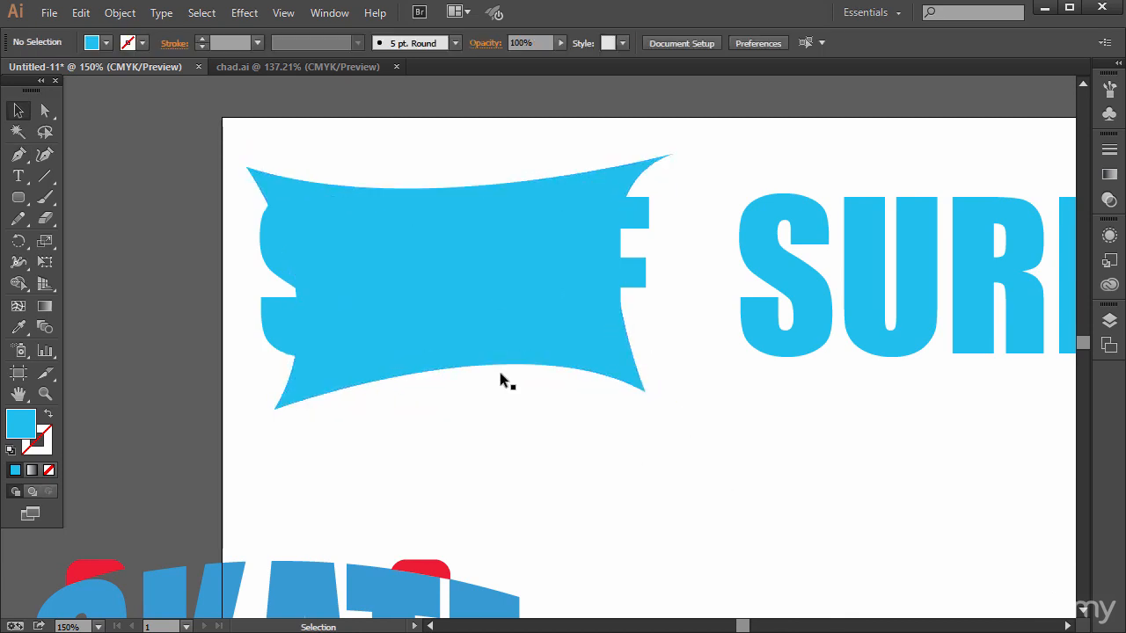
# Select the original SURF text with the curved shape over it and make an envelope distort with the top object
pyautogui.moveTo(186, 117); pyautogui.dragTo(494, 340)
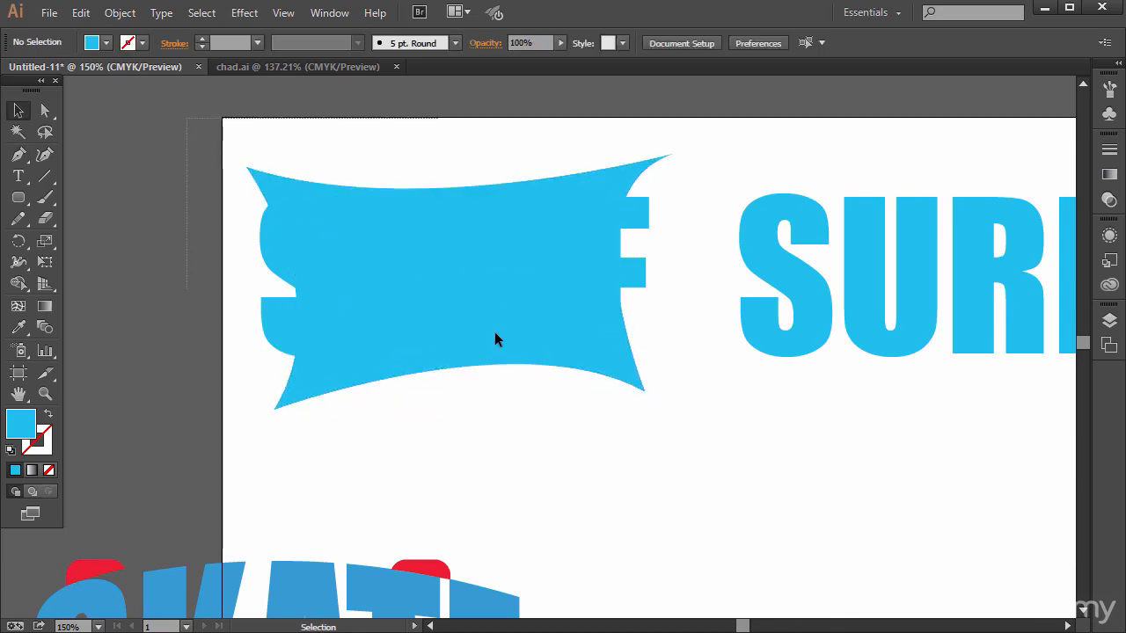
pyautogui.moveTo(639, 457); pyautogui.dragTo(551, 395)
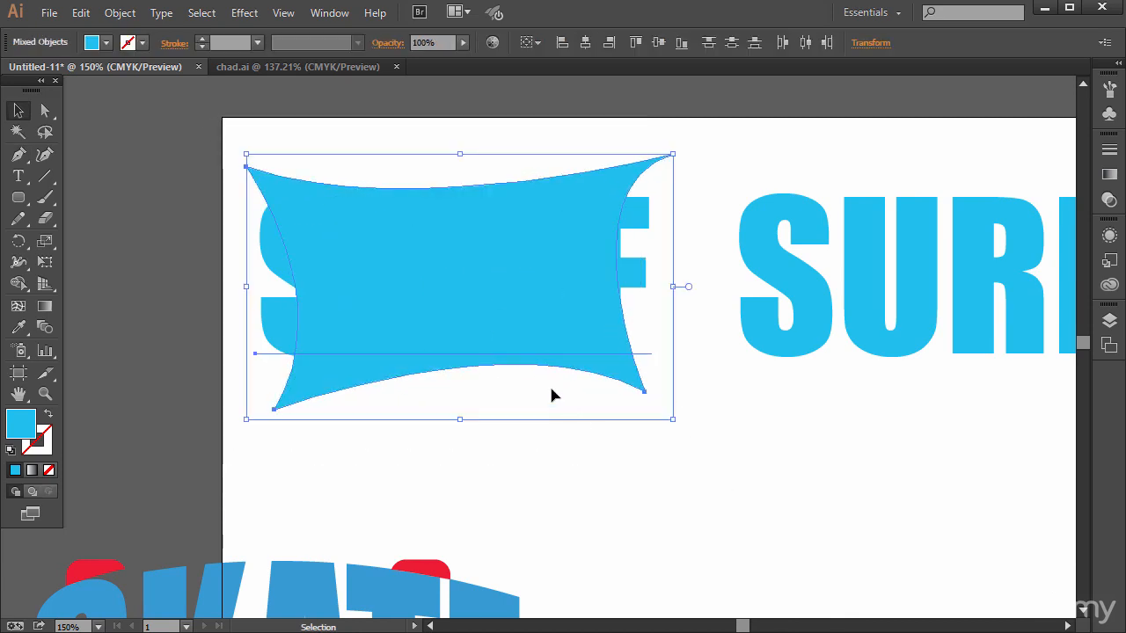
pyautogui.click(121, 14)
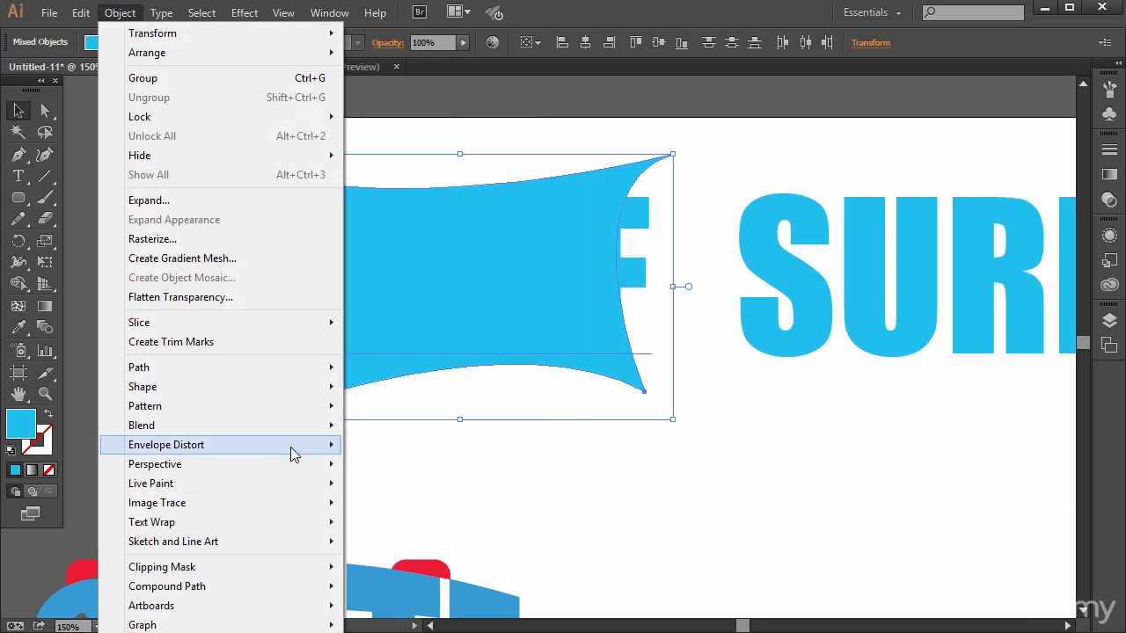
pyautogui.moveTo(290, 447)
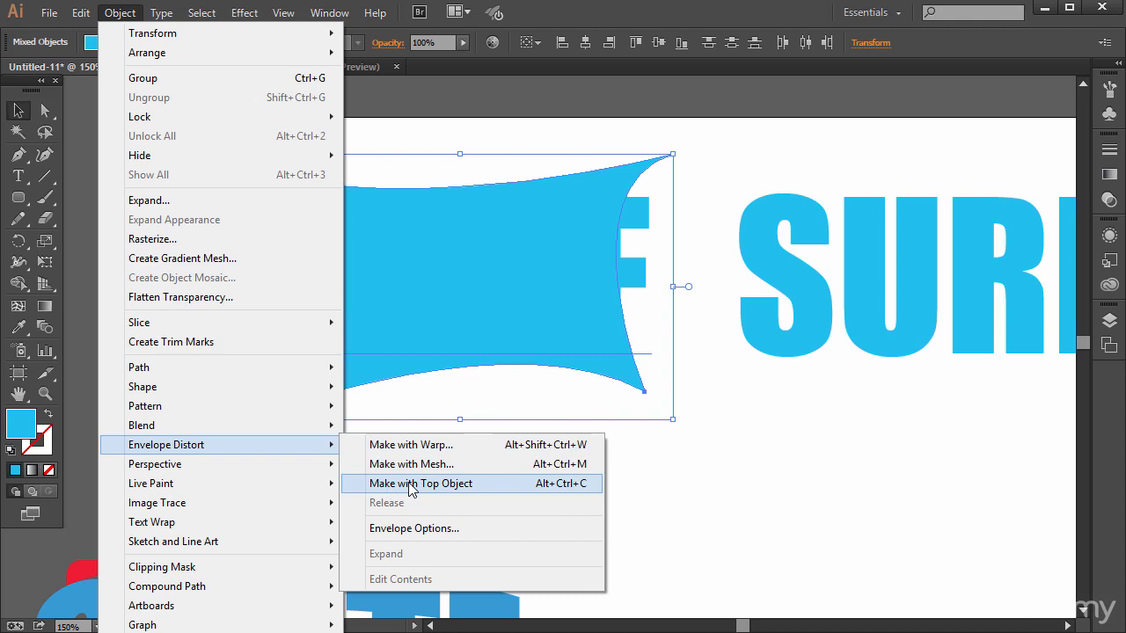
pyautogui.click(412, 483)
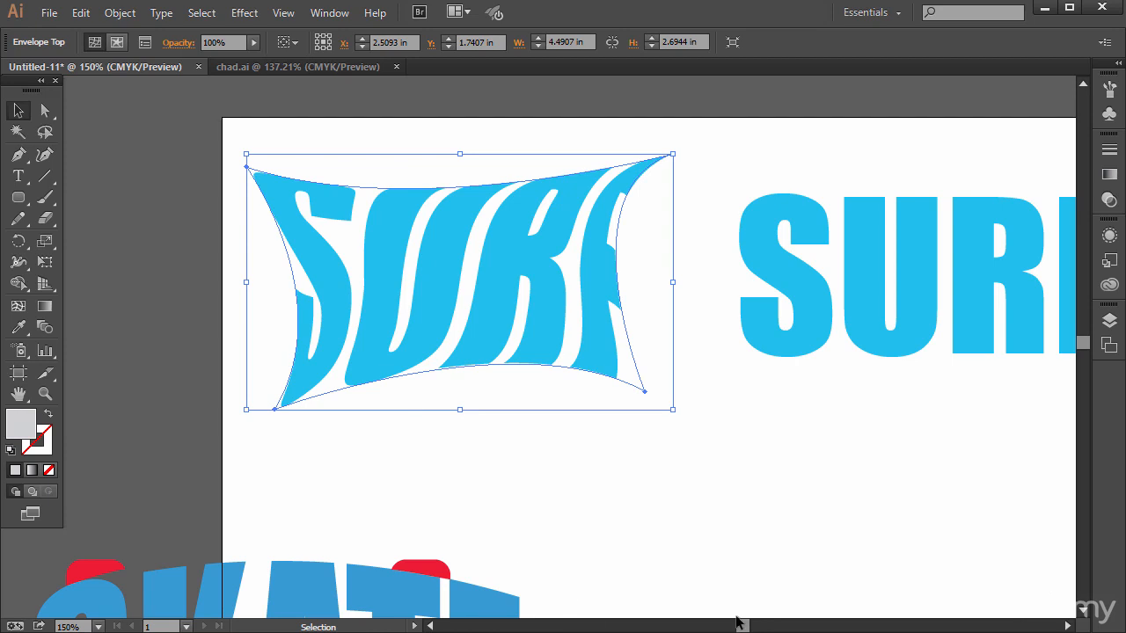
# Draw an ellipse about 4.7 in wide and 2.8 in tall and center it over the duplicate SURF text
pyautogui.moveTo(739, 625); pyautogui.dragTo(752, 626)
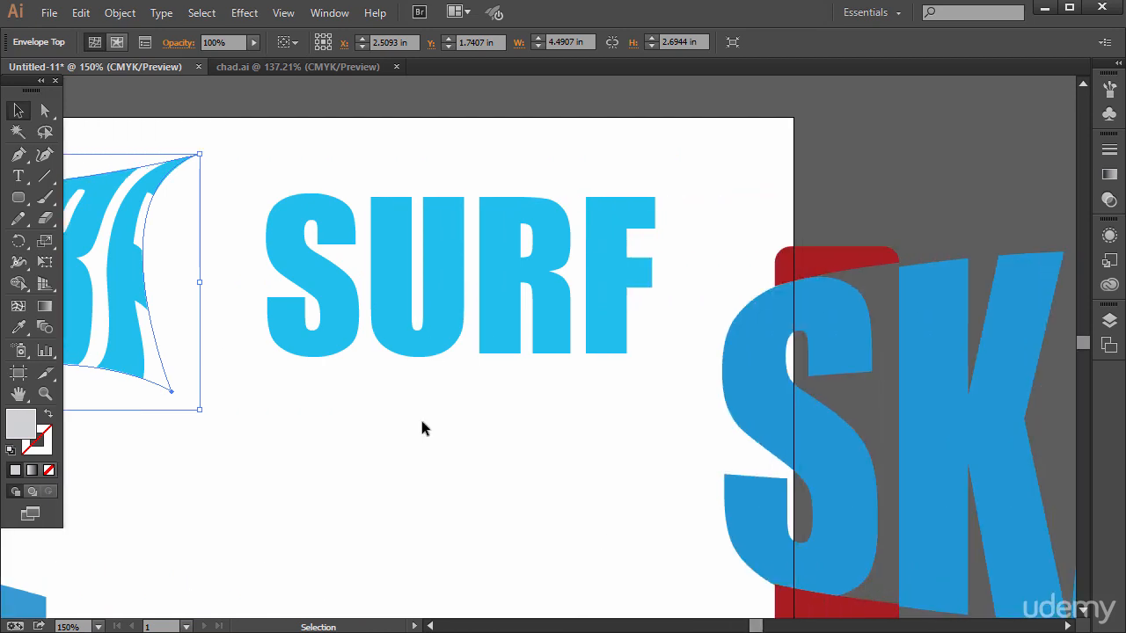
pyautogui.click(19, 155)
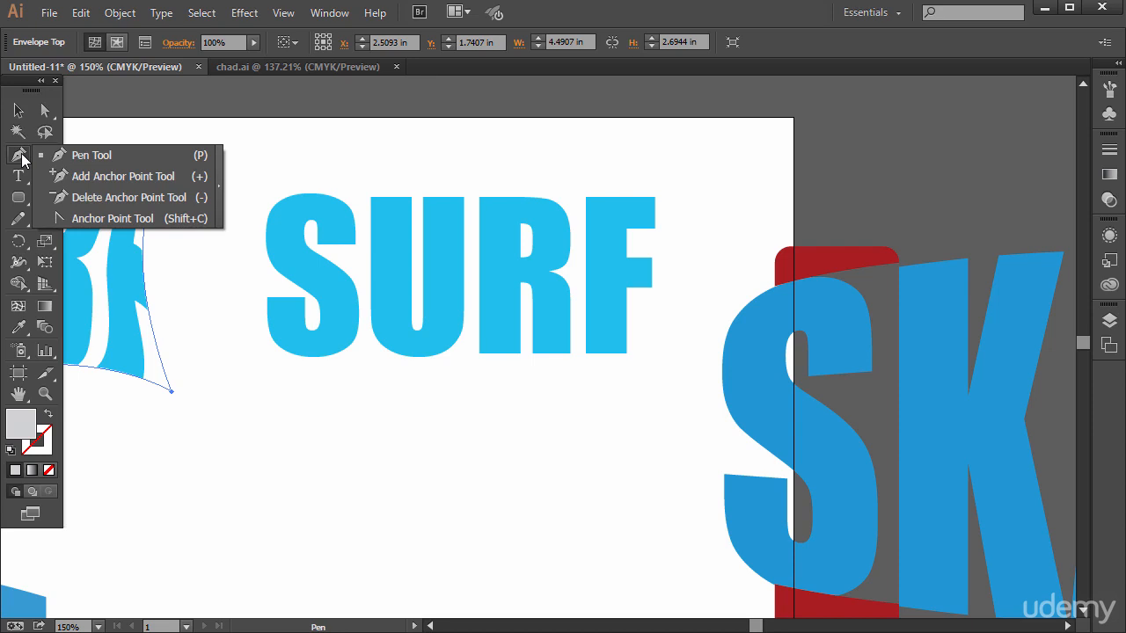
pyautogui.click(18, 197)
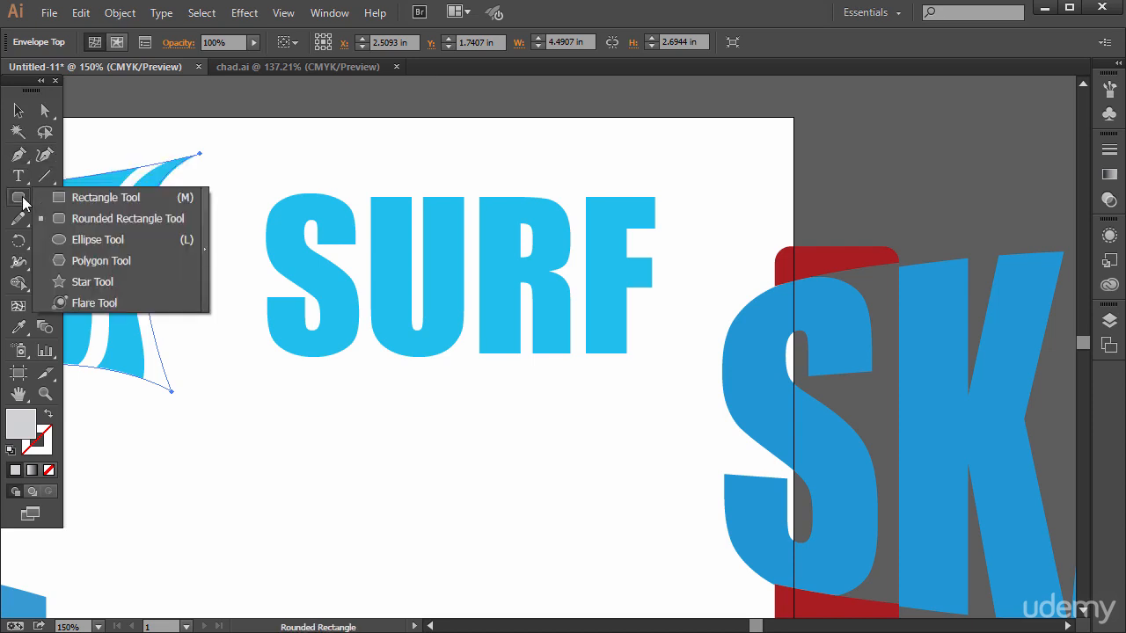
pyautogui.click(94, 246)
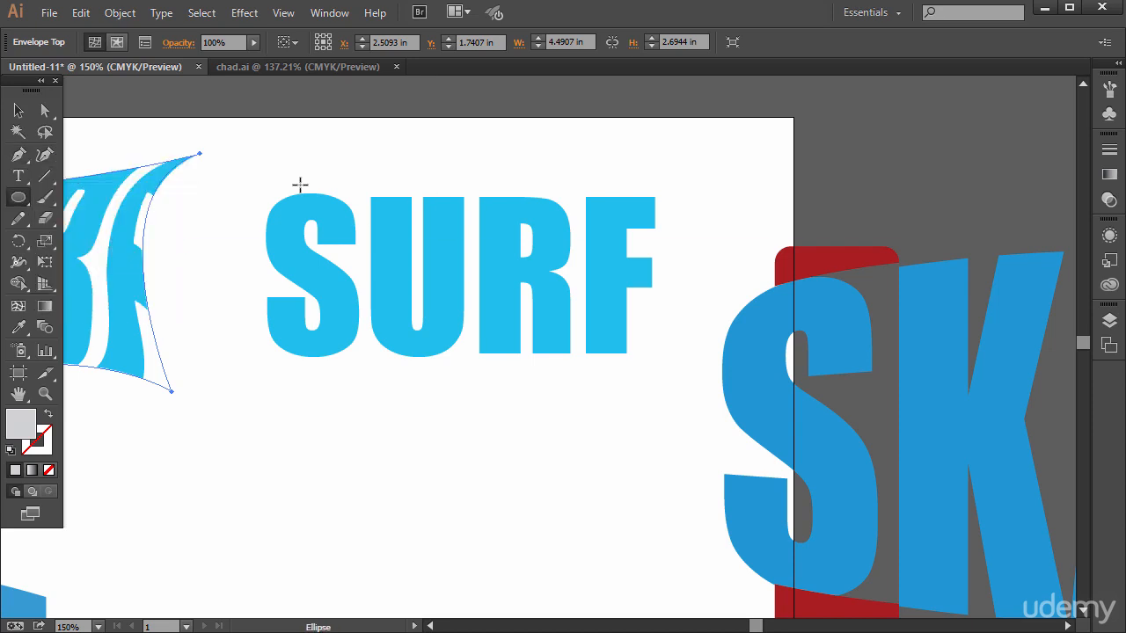
pyautogui.moveTo(261, 180); pyautogui.dragTo(711, 445)
pyautogui.click(16, 112)
pyautogui.moveTo(427, 231); pyautogui.dragTo(401, 218)
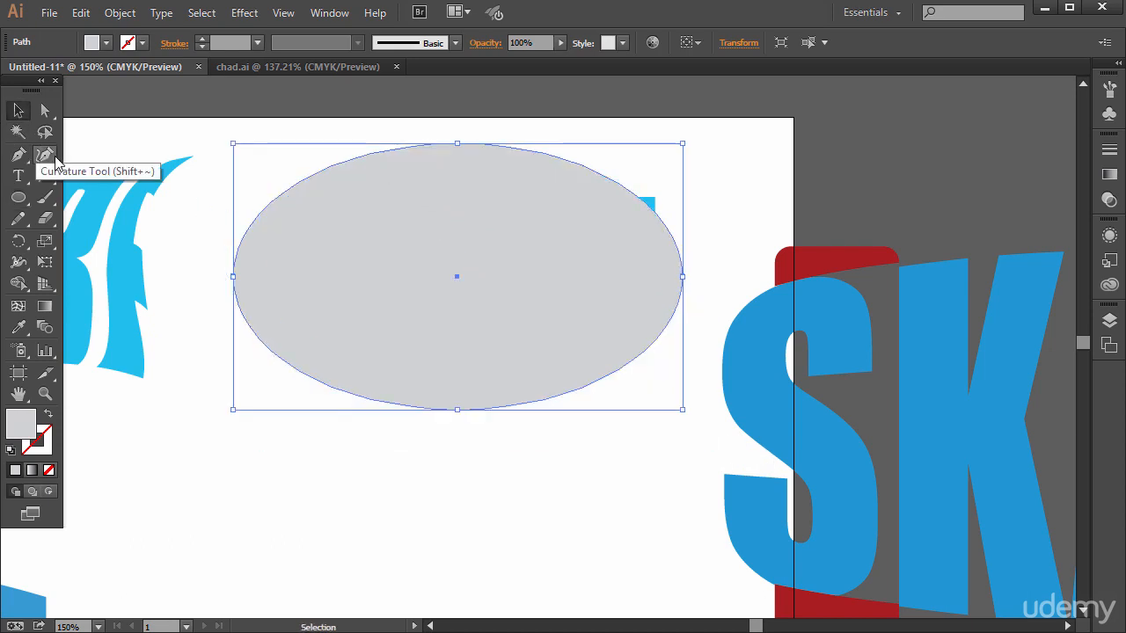
# Add four anchor points to the ellipse, one on each diagonal section of its outline
pyautogui.click(21, 158)
pyautogui.click(339, 163)
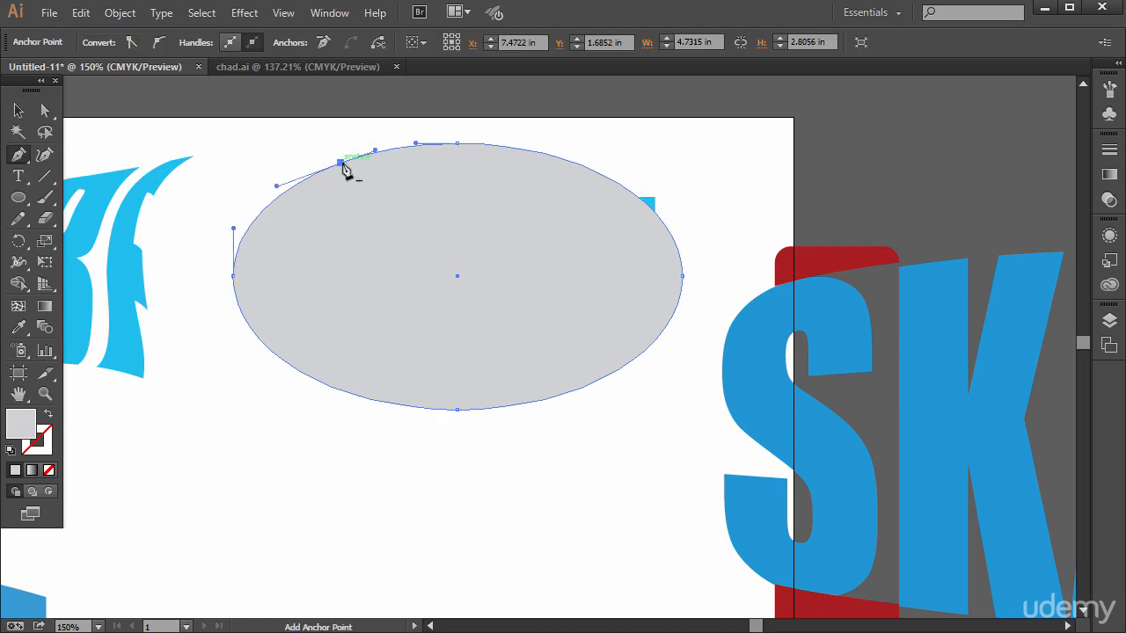
pyautogui.click(580, 164)
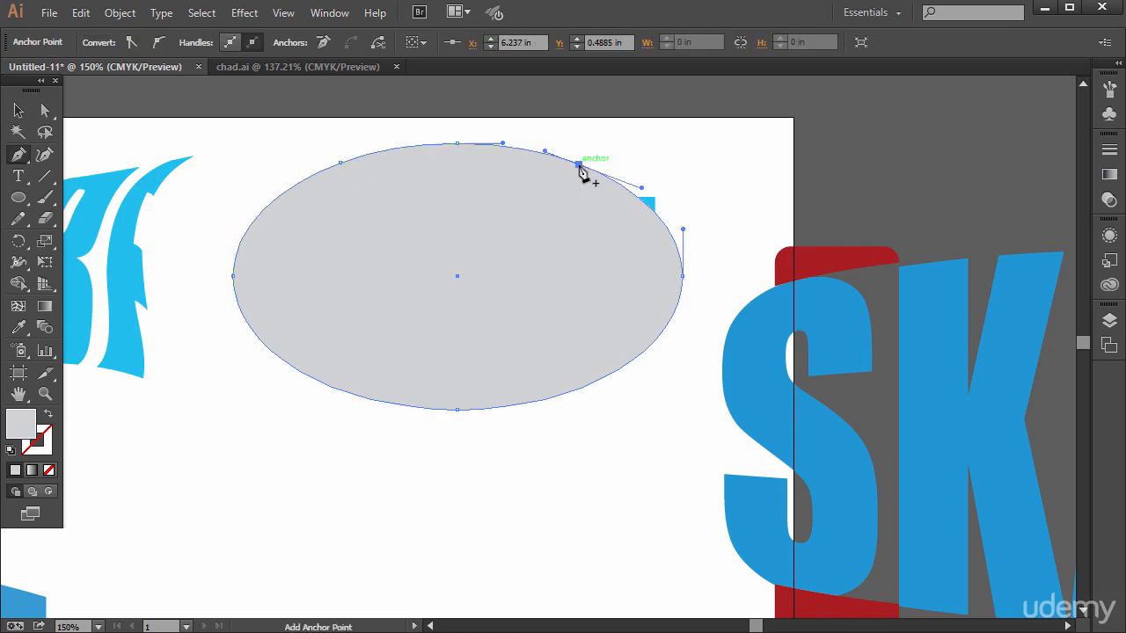
pyautogui.click(327, 386)
pyautogui.click(598, 379)
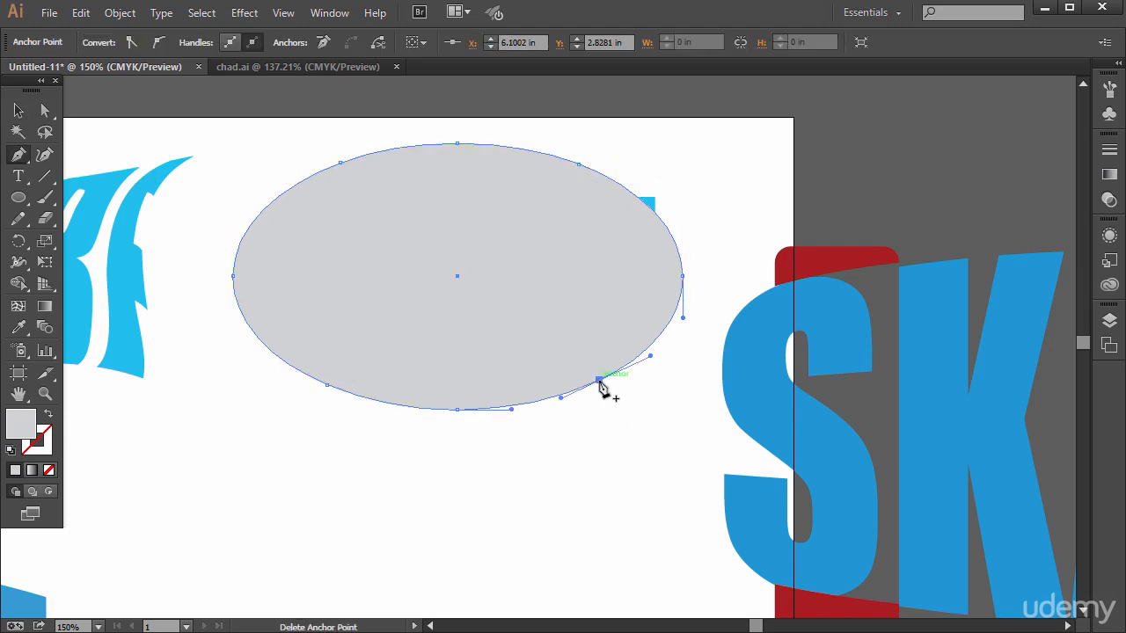
# Reshape the ellipse by moving the two lower added anchors inward and upward and slightly shifting the two upper ones outward
pyautogui.click(44, 112)
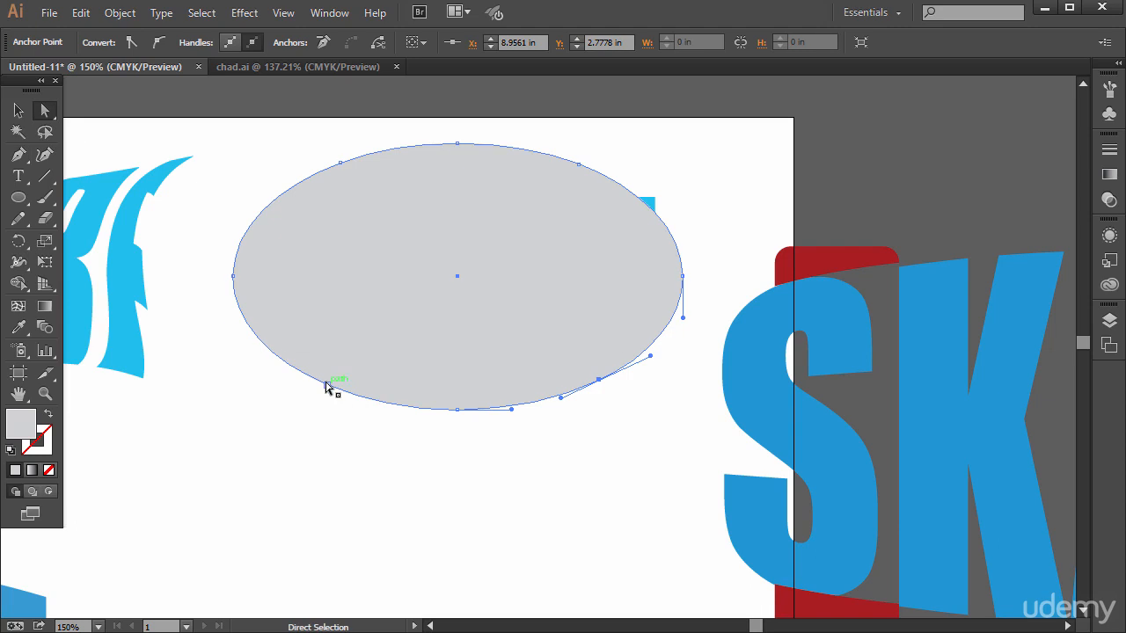
pyautogui.moveTo(327, 385); pyautogui.dragTo(355, 341)
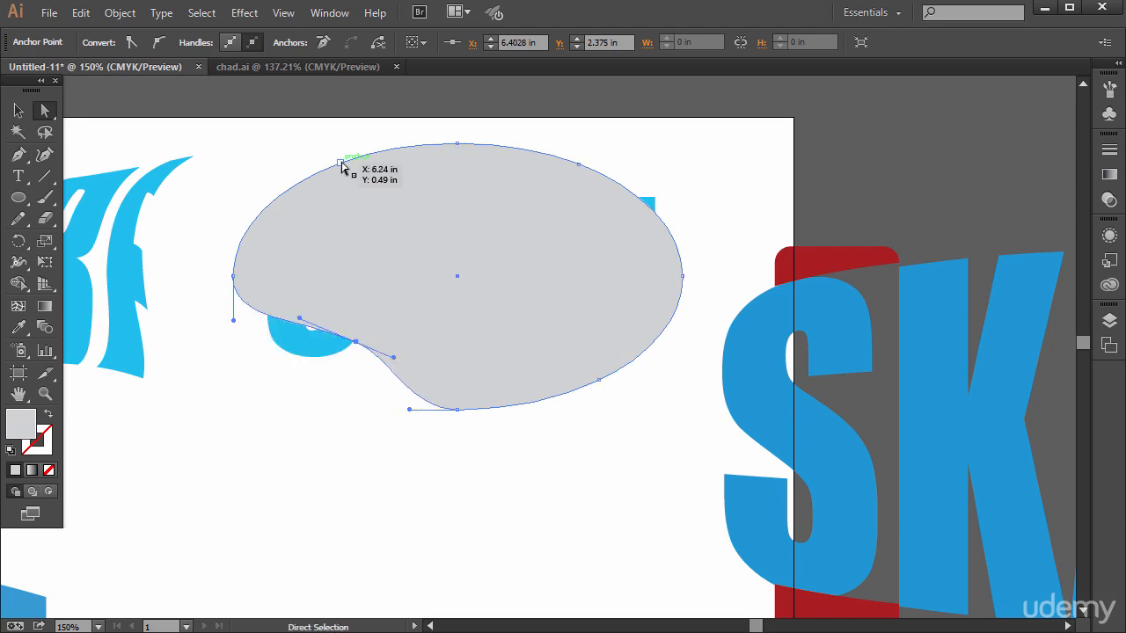
pyautogui.moveTo(342, 168); pyautogui.dragTo(336, 157)
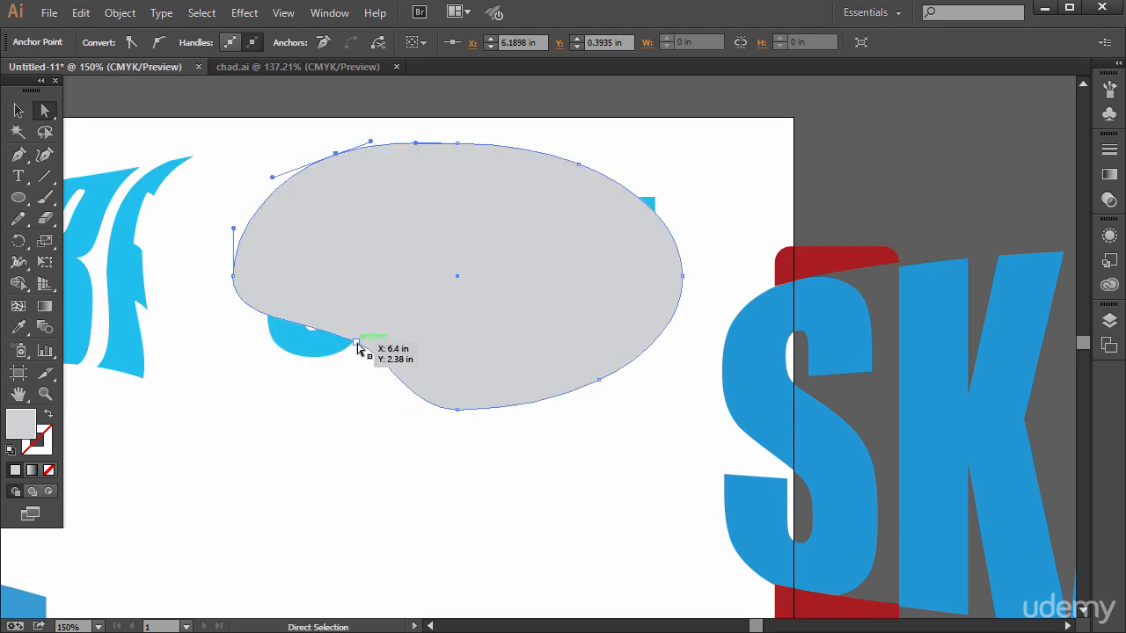
pyautogui.moveTo(357, 344); pyautogui.dragTo(359, 352)
pyautogui.moveTo(598, 381); pyautogui.dragTo(593, 364)
pyautogui.moveTo(578, 171); pyautogui.dragTo(604, 181)
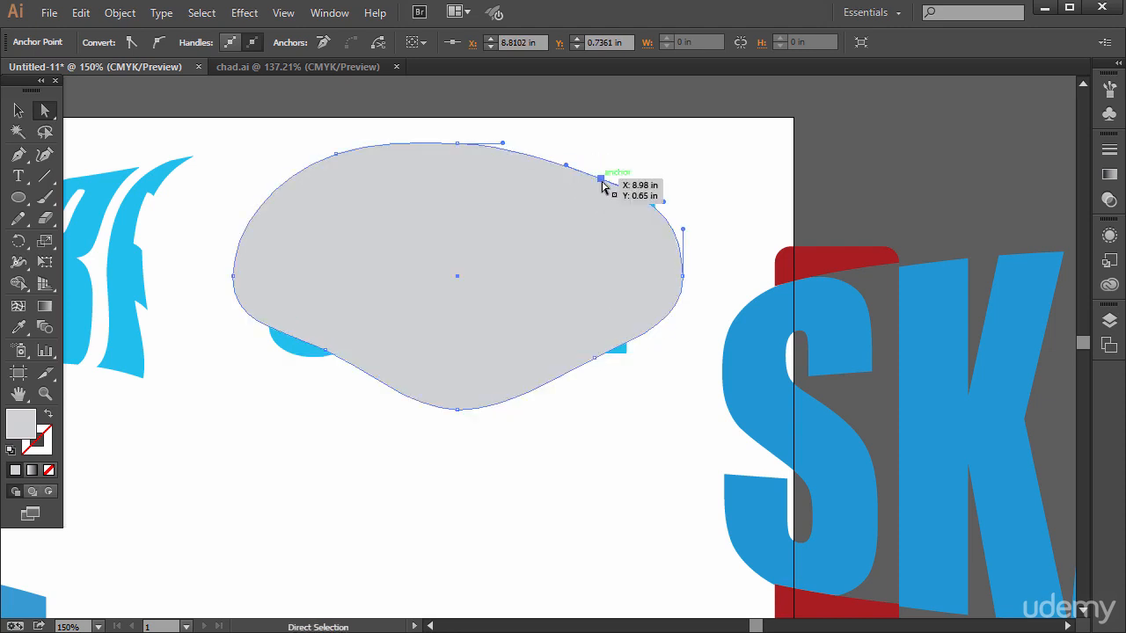
pyautogui.click(220, 482)
pyautogui.click(390, 212)
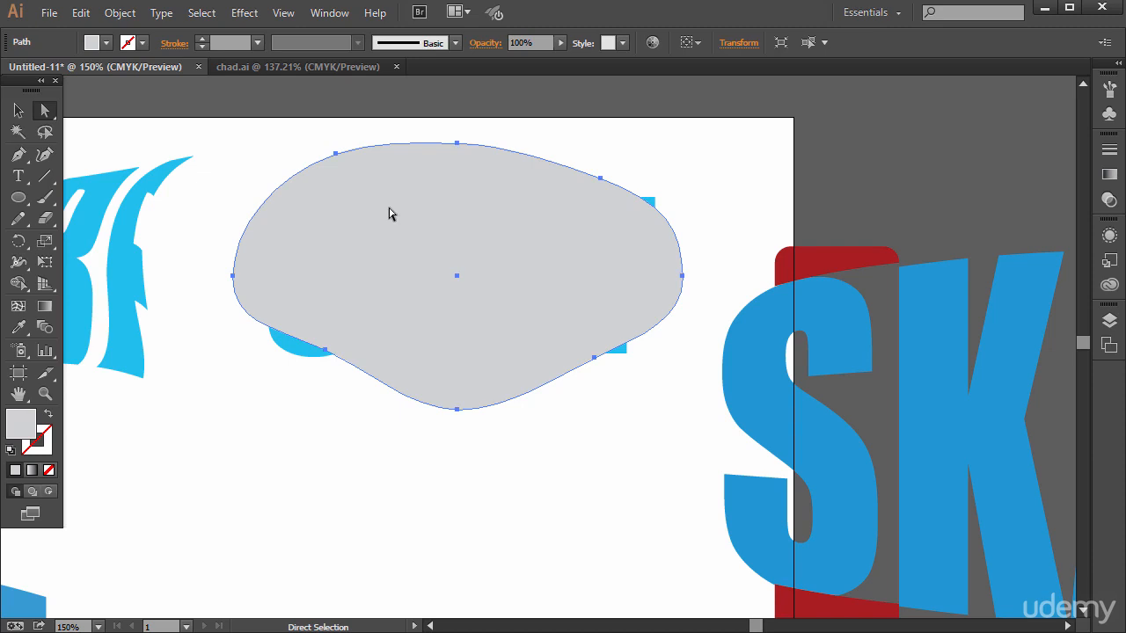
pyautogui.moveTo(242, 138); pyautogui.dragTo(658, 492)
pyautogui.click(295, 471)
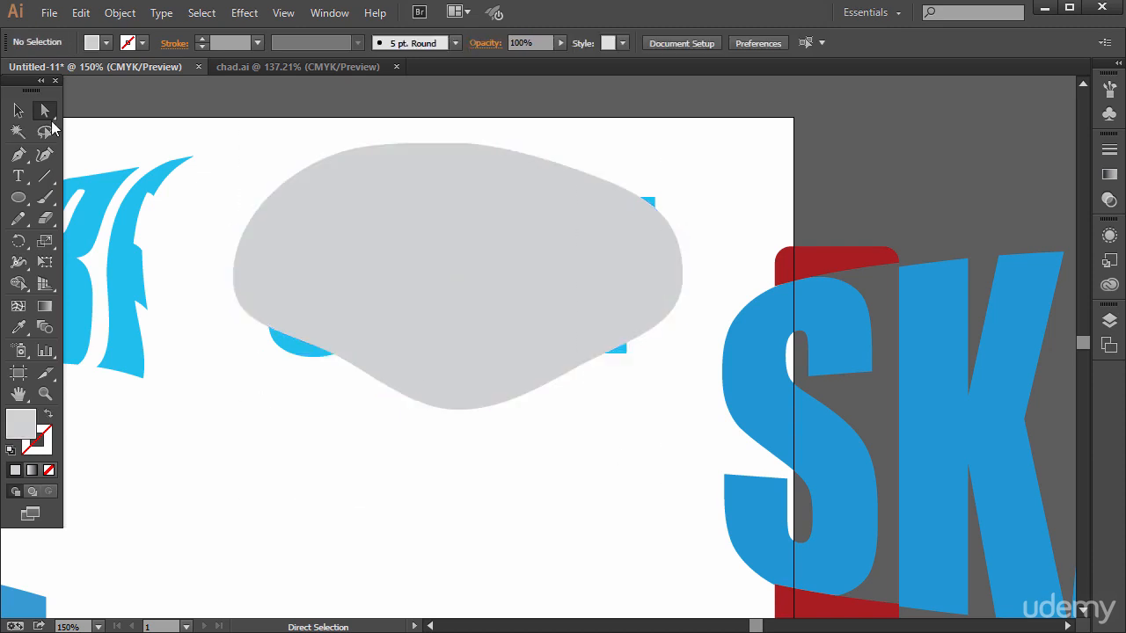
# Select the reshaped ellipse together with the duplicate SURF text and make an envelope distort with the top object
pyautogui.click(18, 110)
pyautogui.moveTo(254, 141); pyautogui.dragTo(668, 454)
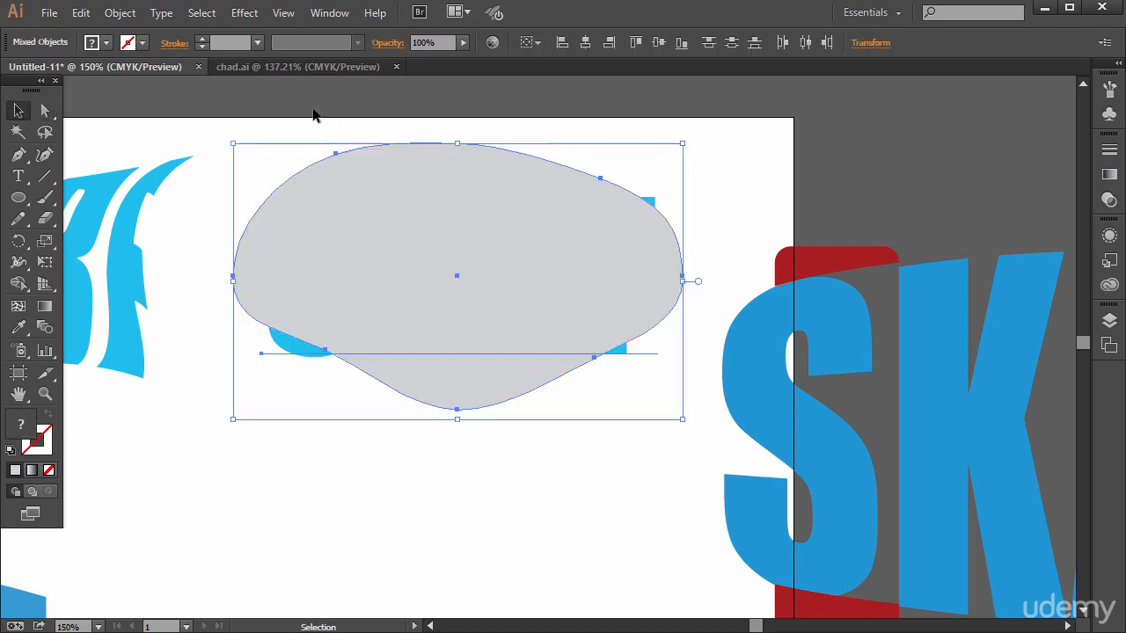
pyautogui.click(117, 13)
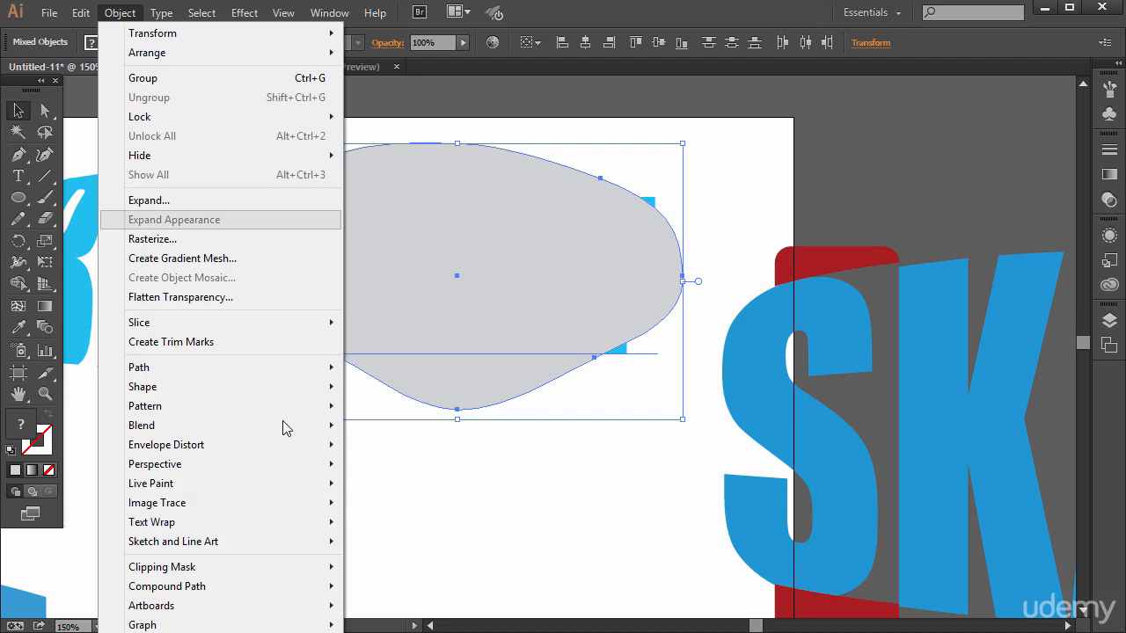
pyautogui.moveTo(299, 446)
pyautogui.click(439, 482)
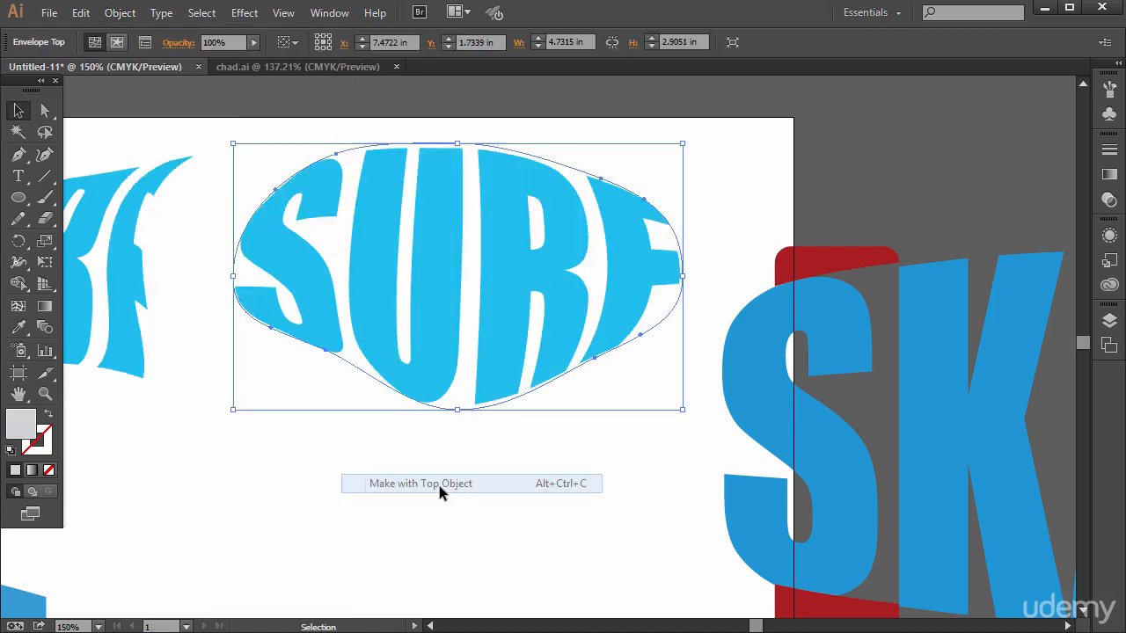
pyautogui.click(437, 493)
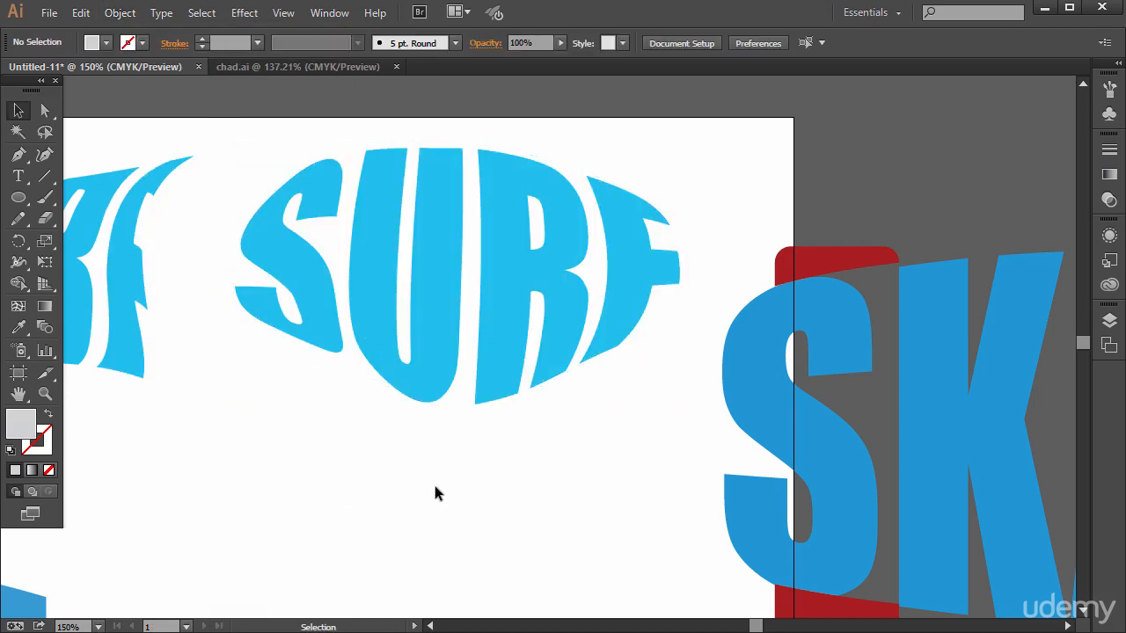
pyautogui.moveTo(754, 627); pyautogui.dragTo(744, 627)
pyautogui.scroll(-5, 626, 465)
pyautogui.scroll(6, 634, 467)
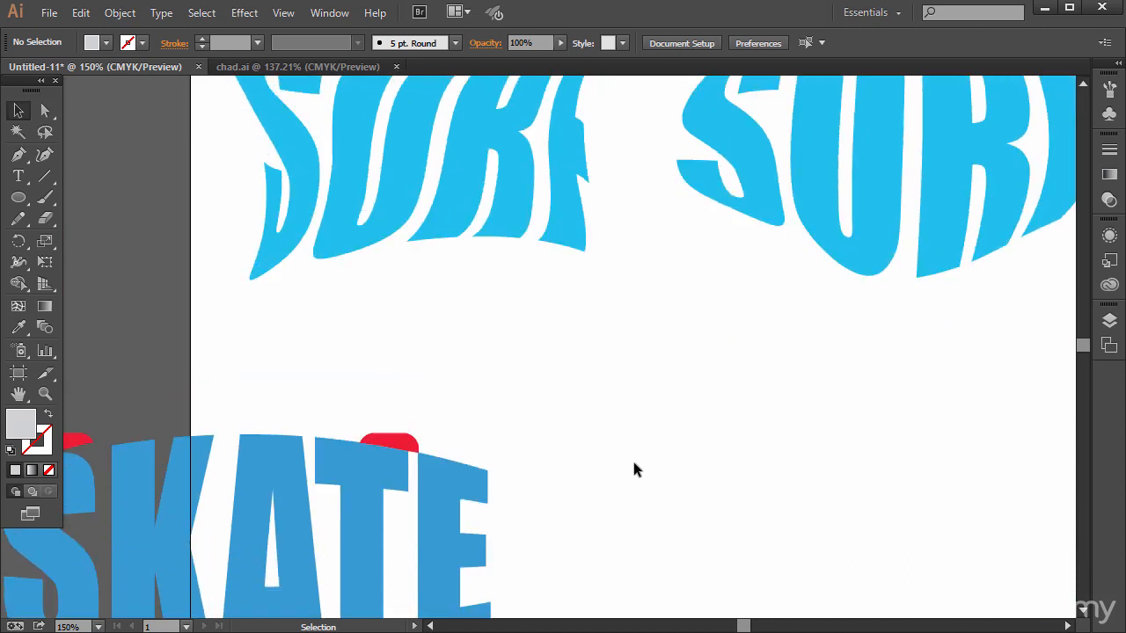
pyautogui.moveTo(740, 627); pyautogui.dragTo(753, 627)
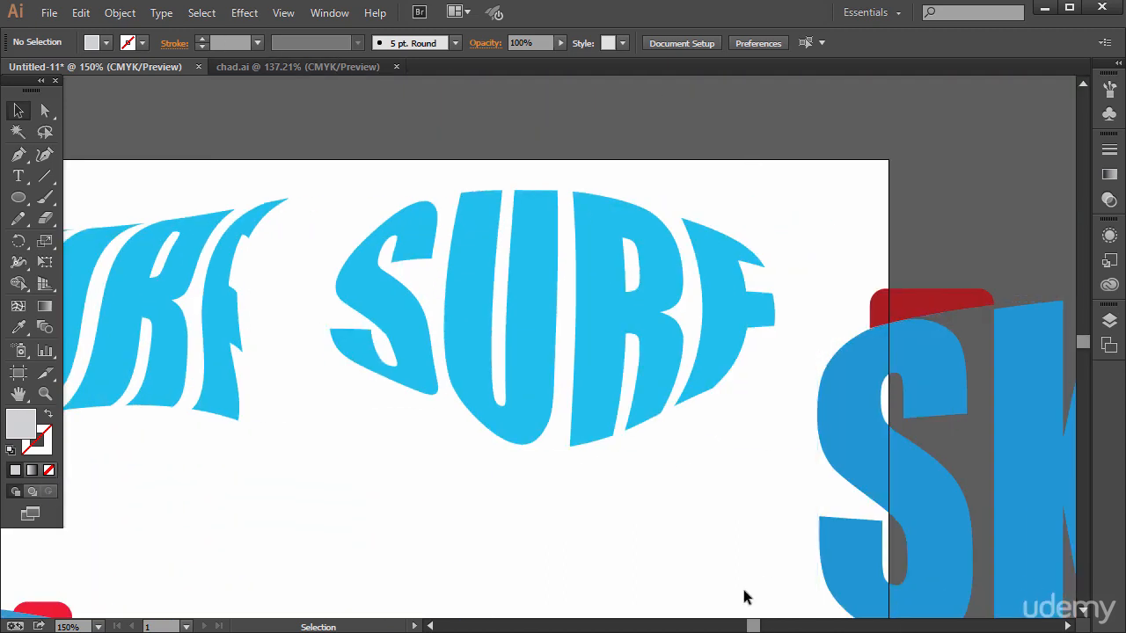
pyautogui.moveTo(757, 627)
pyautogui.mouseDown()
pyautogui.moveTo(783, 627)
pyautogui.moveTo(748, 627)
pyautogui.mouseUp()
pyautogui.scroll(-1, 704, 534)
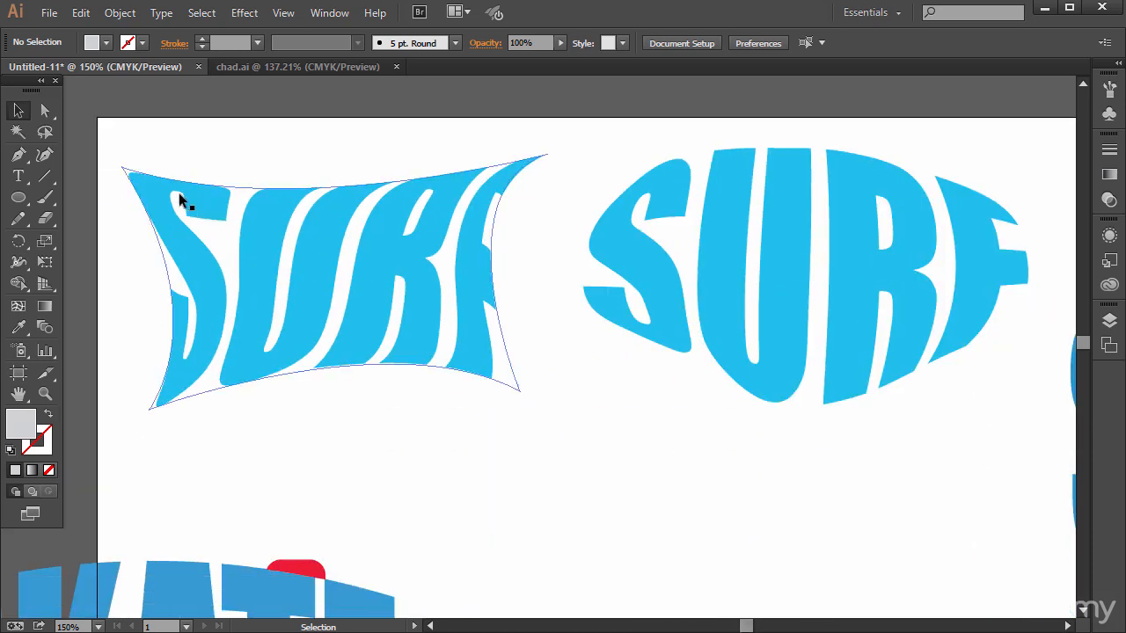